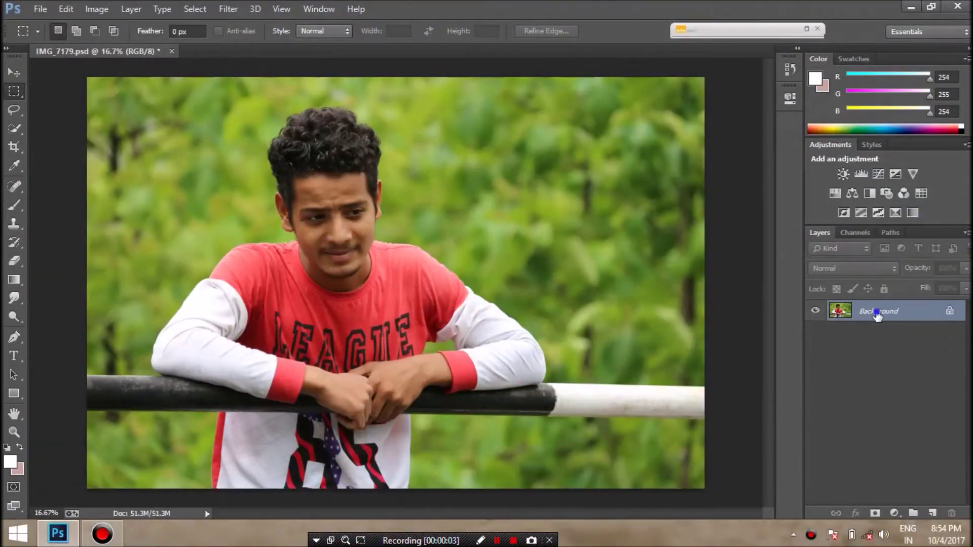
# Step: Duplicate the Background layer to create a Background copy layer
pyautogui.rightClick(873, 314)
pyautogui.click(896, 345)
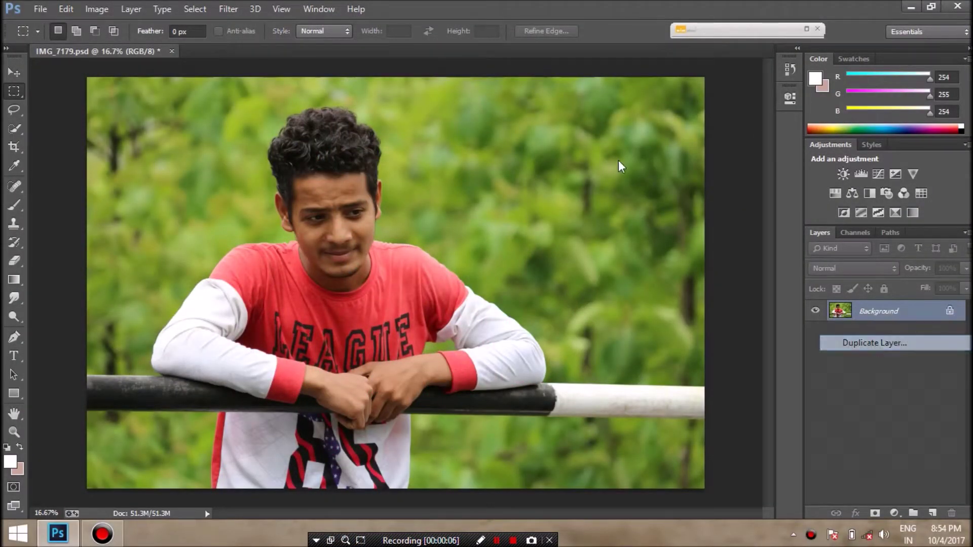
pyautogui.click(617, 160)
# Step: Run the Camera Raw filter on the copy and nudge exposure up slightly
pyautogui.click(228, 9)
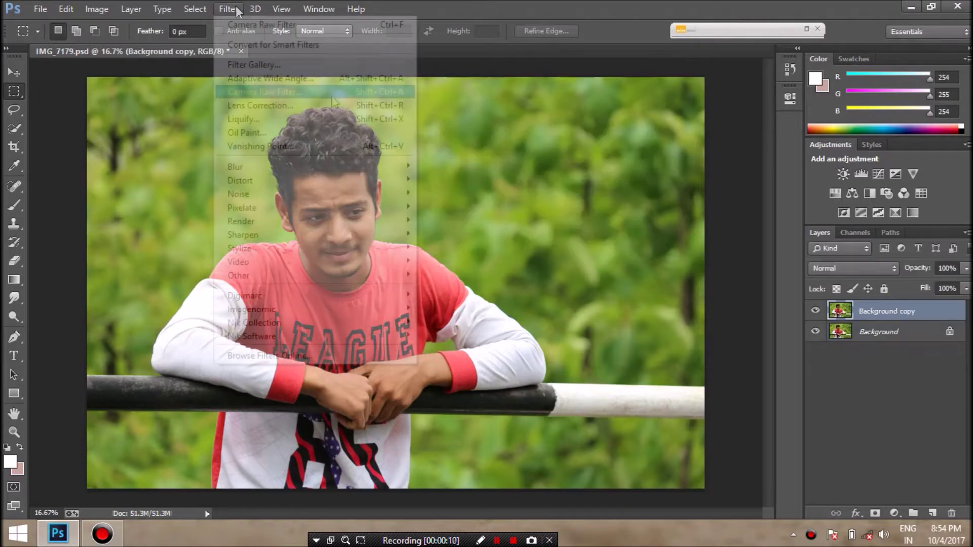
pyautogui.click(284, 90)
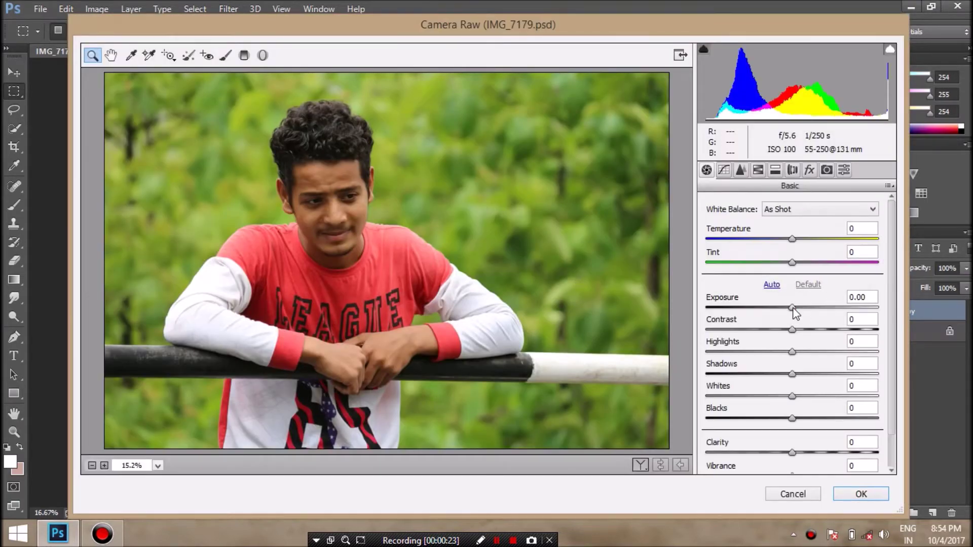
pyautogui.moveTo(794, 308)
pyautogui.mouseDown()
pyautogui.moveTo(784, 331)
pyautogui.moveTo(706, 353)
pyautogui.mouseUp()
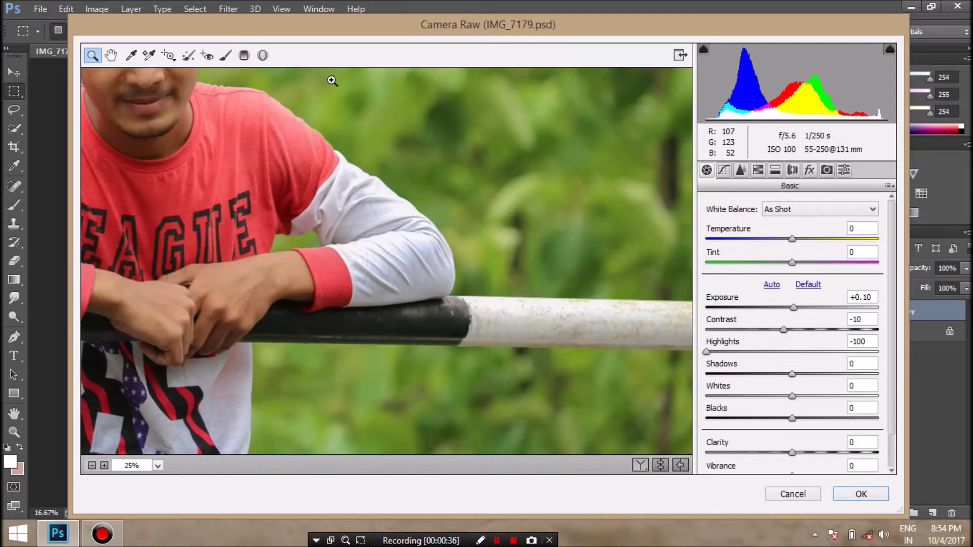
# Step: Zoom the preview to the whole photo and set Shadows +50, Whites +14, and adjust Blacks
pyautogui.click(91, 466)
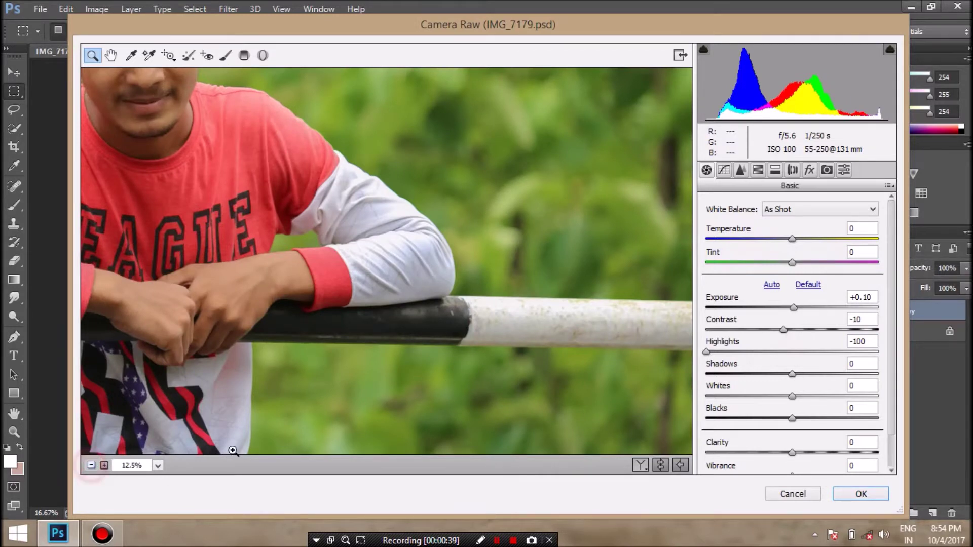
pyautogui.moveTo(792, 374)
pyautogui.mouseDown()
pyautogui.moveTo(851, 374)
pyautogui.moveTo(839, 374)
pyautogui.mouseUp()
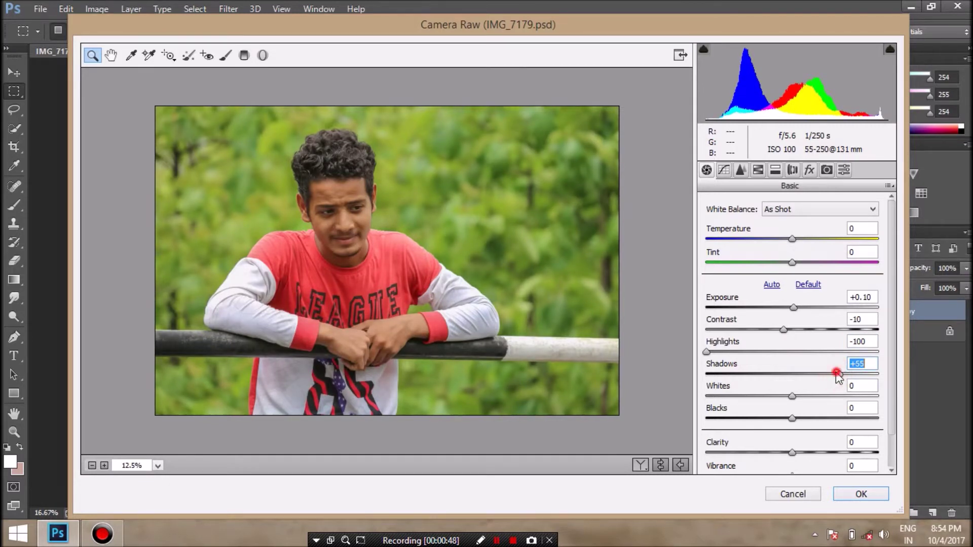
pyautogui.moveTo(837, 375); pyautogui.dragTo(834, 374)
pyautogui.moveTo(792, 396)
pyautogui.mouseDown()
pyautogui.moveTo(831, 396)
pyautogui.moveTo(771, 399)
pyautogui.mouseUp()
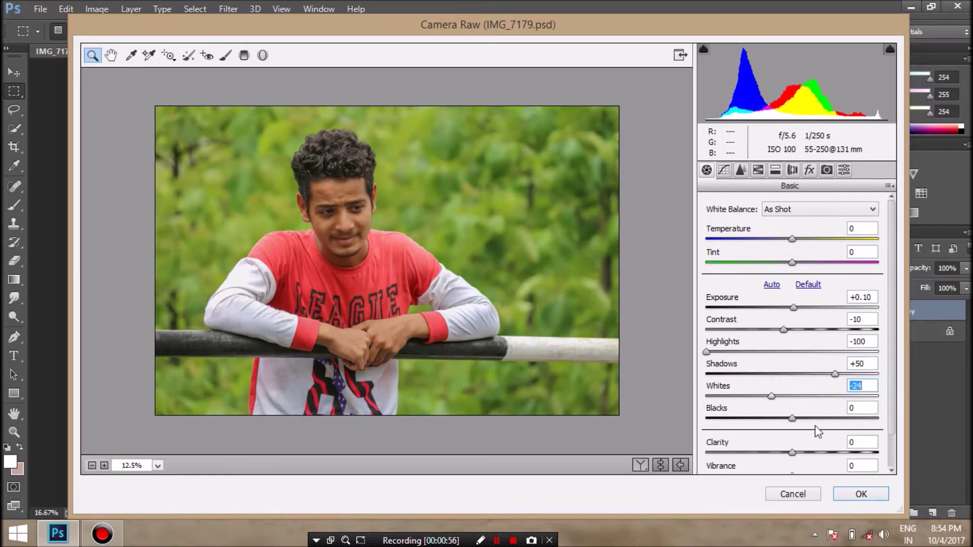
pyautogui.moveTo(824, 419)
pyautogui.mouseDown()
pyautogui.moveTo(799, 419)
pyautogui.moveTo(792, 396)
pyautogui.moveTo(804, 396)
pyautogui.moveTo(823, 422)
pyautogui.moveTo(775, 396)
pyautogui.moveTo(801, 415)
pyautogui.moveTo(795, 463)
pyautogui.mouseUp()
pyautogui.scroll(-3, 816, 426)
# Step: Raise the Reds saturation to +9 in HSL and apply the Camera Raw filter
pyautogui.click(794, 415)
pyautogui.click(758, 169)
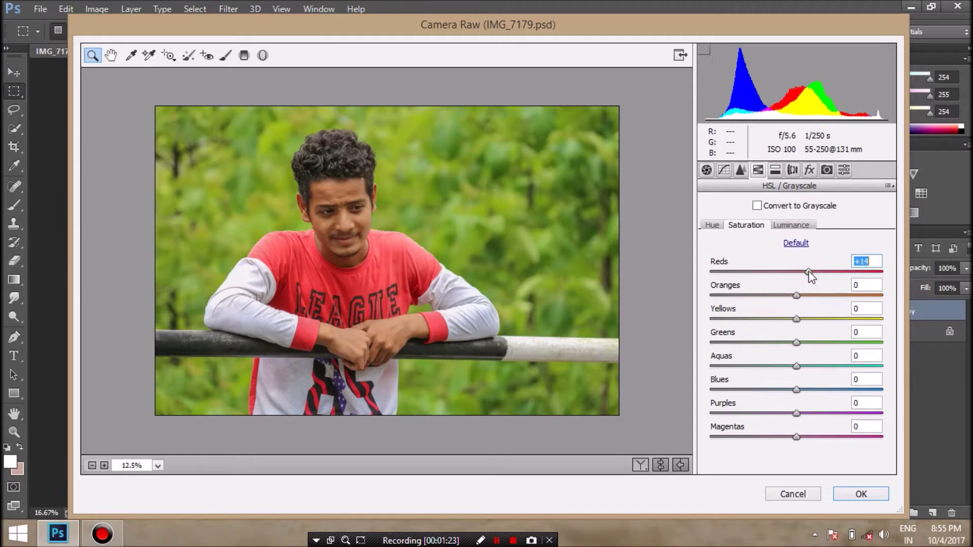
pyautogui.moveTo(804, 273); pyautogui.dragTo(805, 272)
pyautogui.click(860, 497)
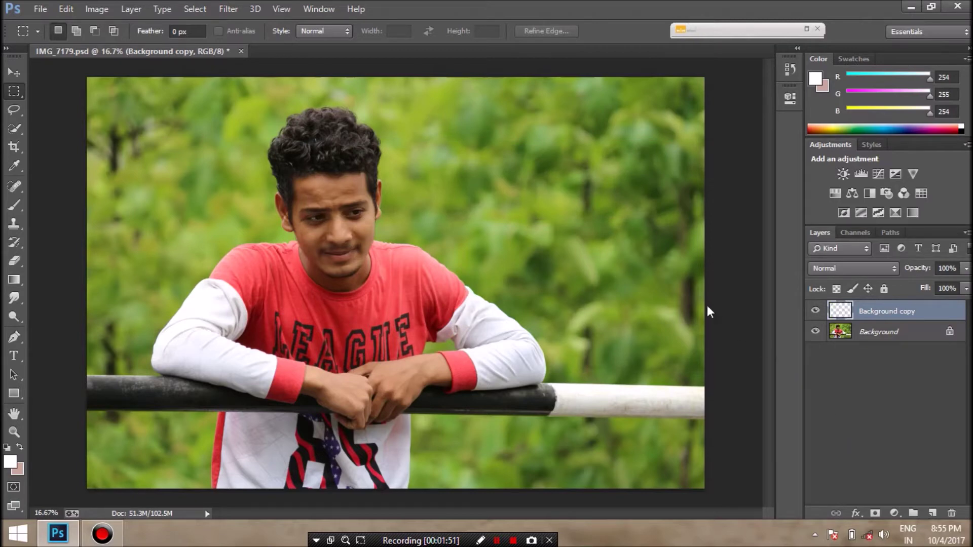
# Step: Run Camera Raw again, pulling Highlights to -82 and adjusting Exposure, Whites and Shadows
pyautogui.click(228, 9)
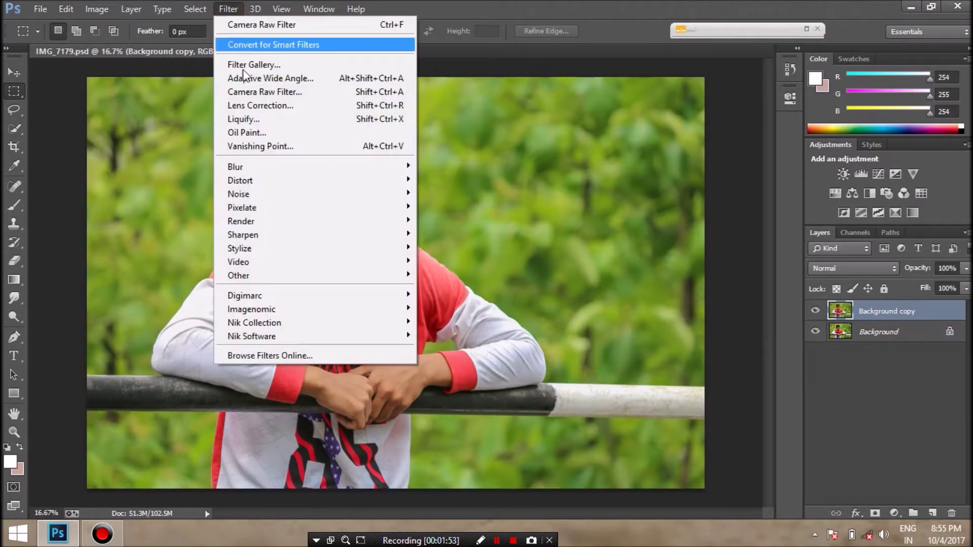
pyautogui.click(284, 90)
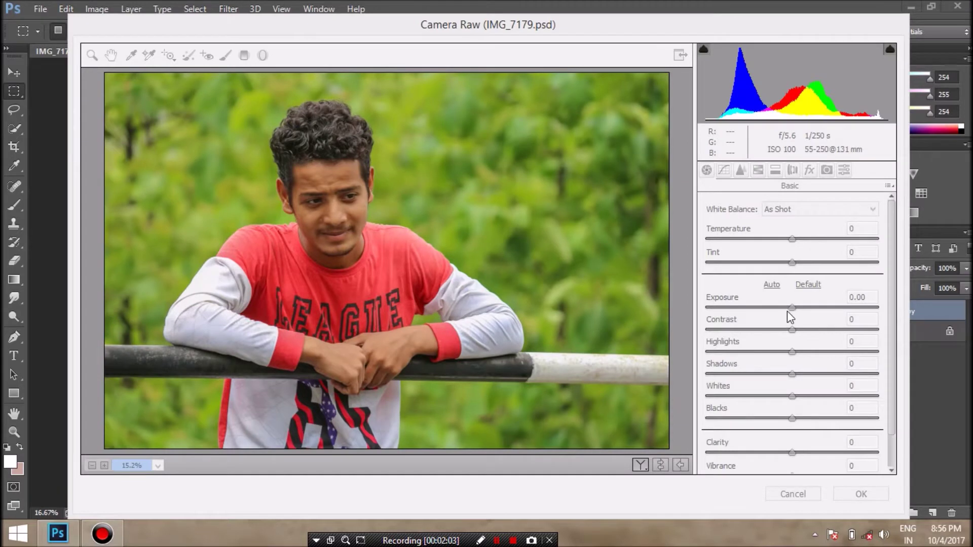
pyautogui.moveTo(793, 308); pyautogui.dragTo(793, 308)
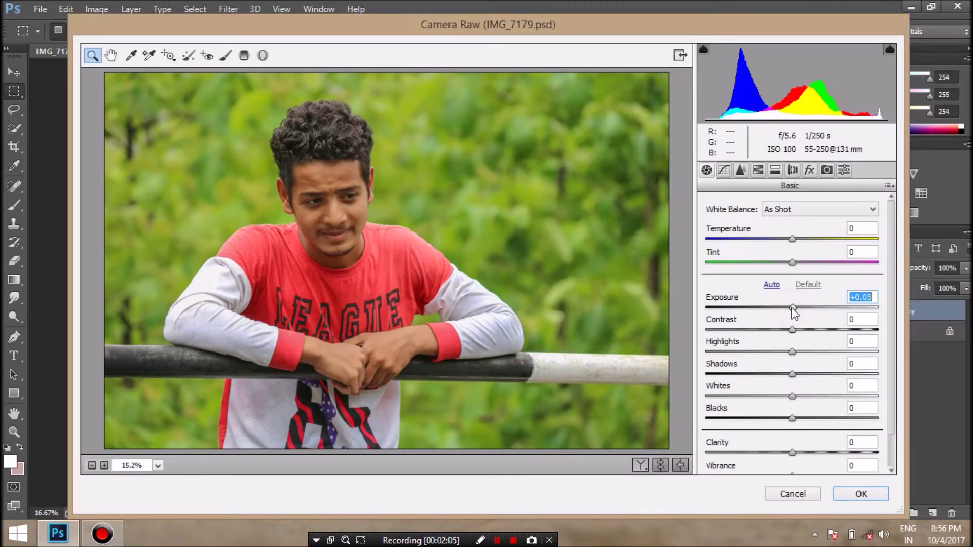
pyautogui.moveTo(793, 352); pyautogui.dragTo(722, 358)
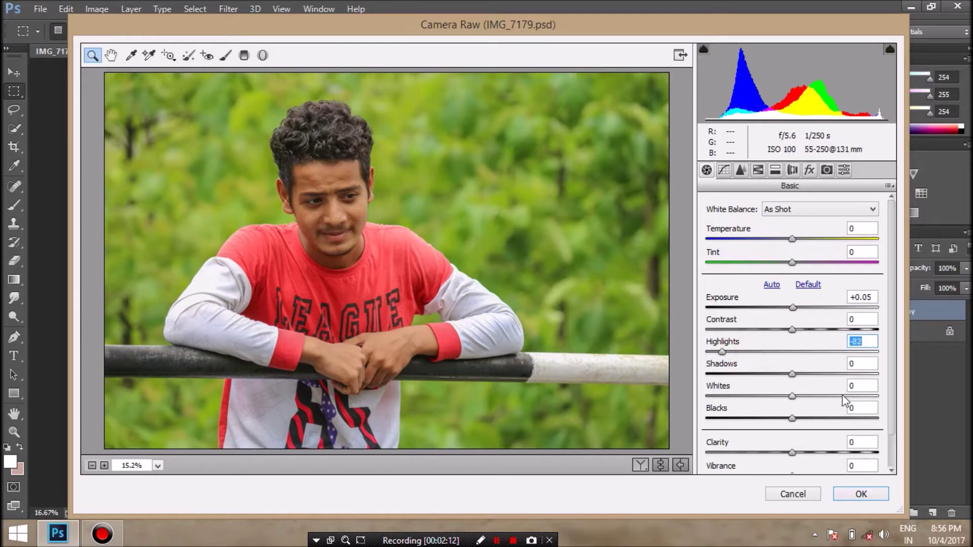
pyautogui.click(806, 396)
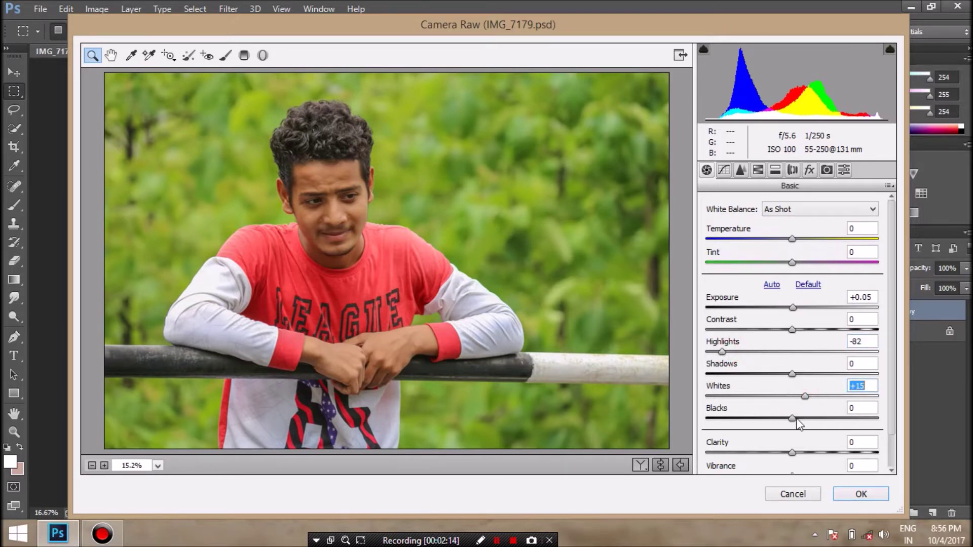
pyautogui.click(799, 374)
pyautogui.moveTo(799, 374); pyautogui.dragTo(804, 374)
# Step: Set Blacks +2, Clarity +8, Shadows +17 and add a little Vibrance
pyautogui.moveTo(792, 418); pyautogui.dragTo(793, 418)
pyautogui.moveTo(804, 374); pyautogui.dragTo(795, 396)
pyautogui.scroll(-1, 892, 388)
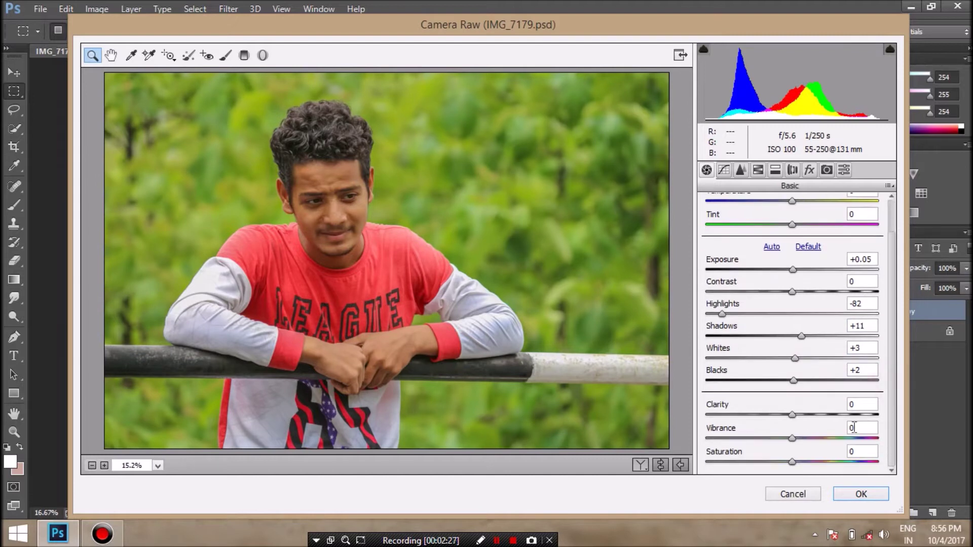
pyautogui.moveTo(792, 415); pyautogui.dragTo(800, 415)
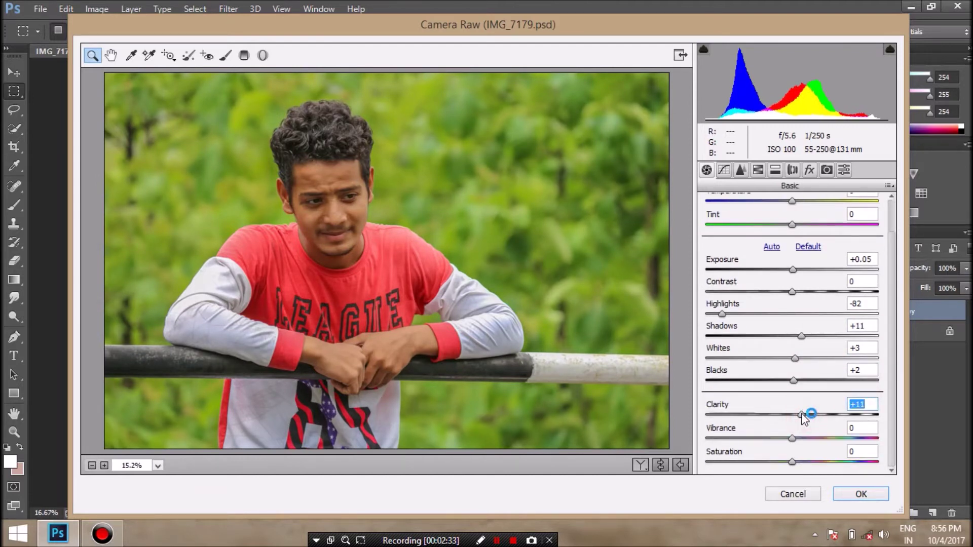
pyautogui.moveTo(801, 336); pyautogui.dragTo(806, 336)
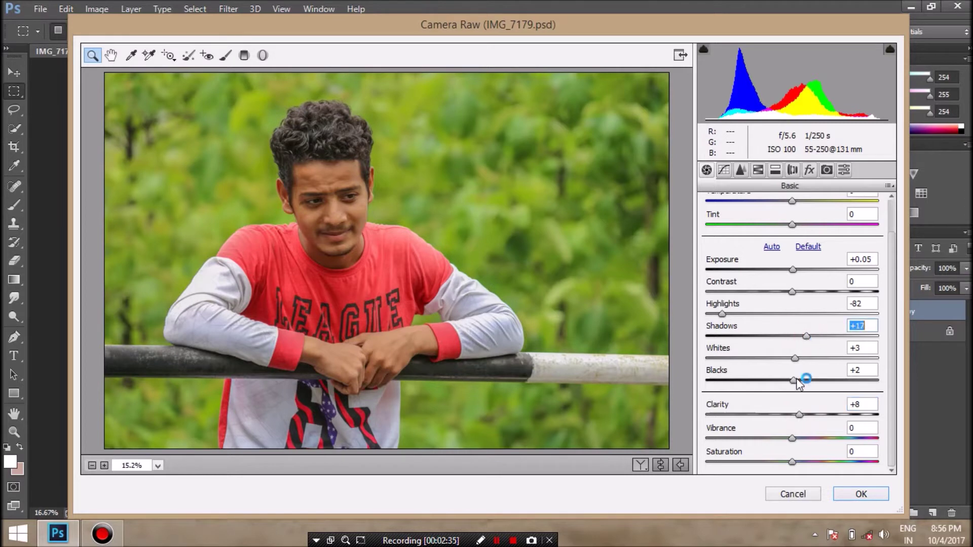
pyautogui.moveTo(790, 439); pyautogui.dragTo(795, 439)
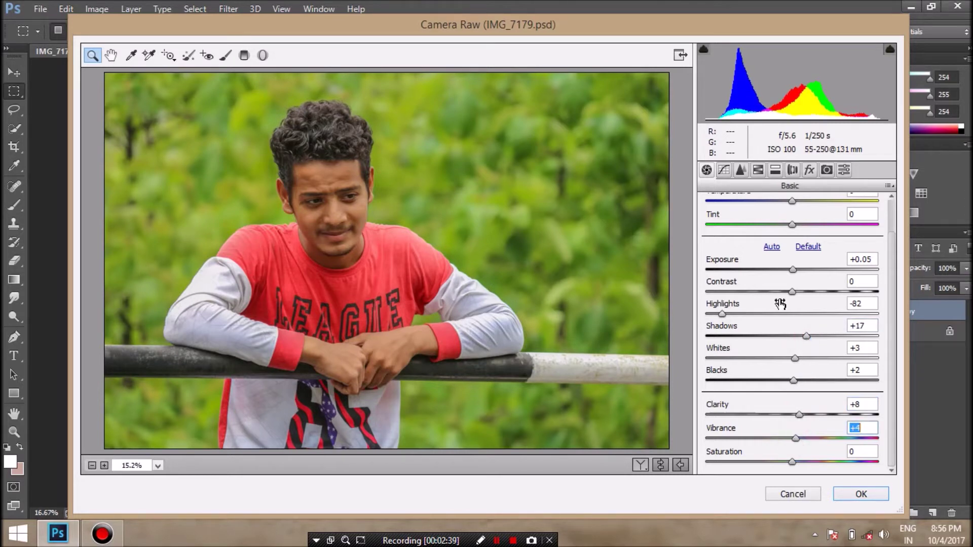
pyautogui.click(741, 170)
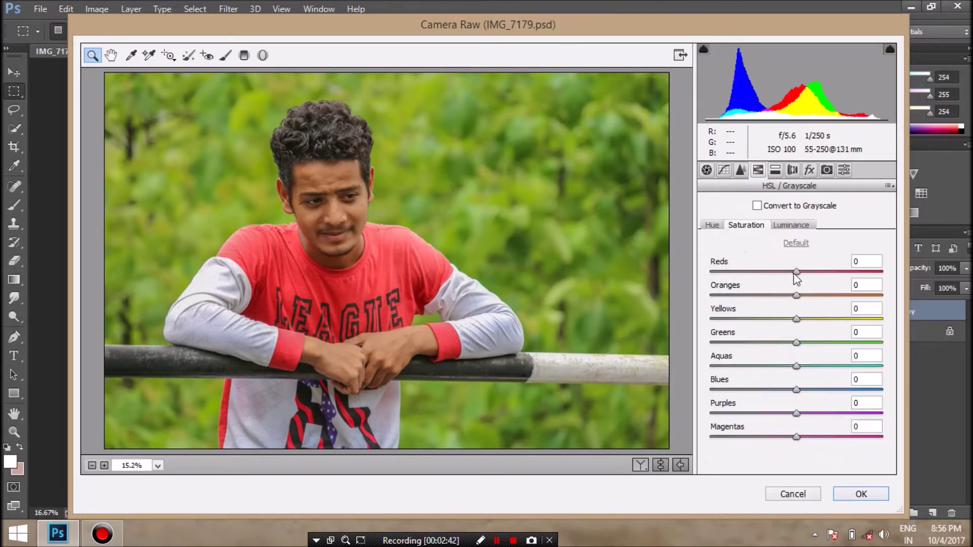
# Step: Set HSL saturation to Reds +18, Greens -66, higher Aquas and Magentas +10
pyautogui.moveTo(797, 273); pyautogui.dragTo(812, 272)
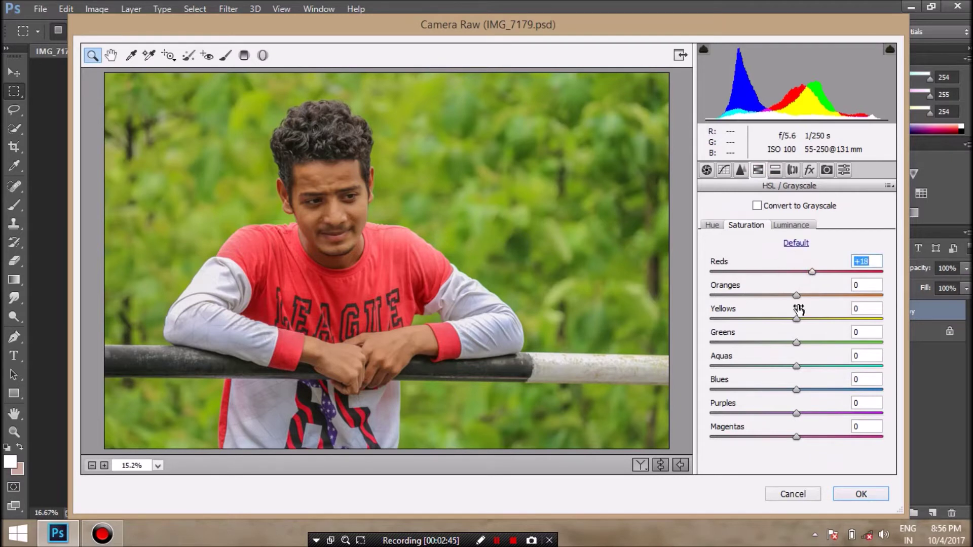
pyautogui.moveTo(748, 343)
pyautogui.mouseDown()
pyautogui.moveTo(717, 343)
pyautogui.moveTo(741, 319)
pyautogui.mouseUp()
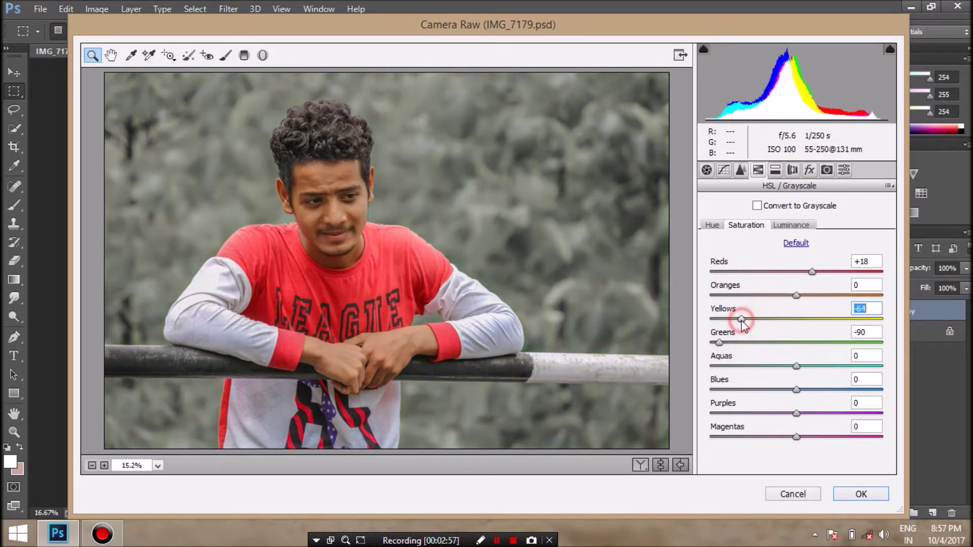
pyautogui.click(741, 342)
pyautogui.moveTo(741, 343); pyautogui.dragTo(739, 342)
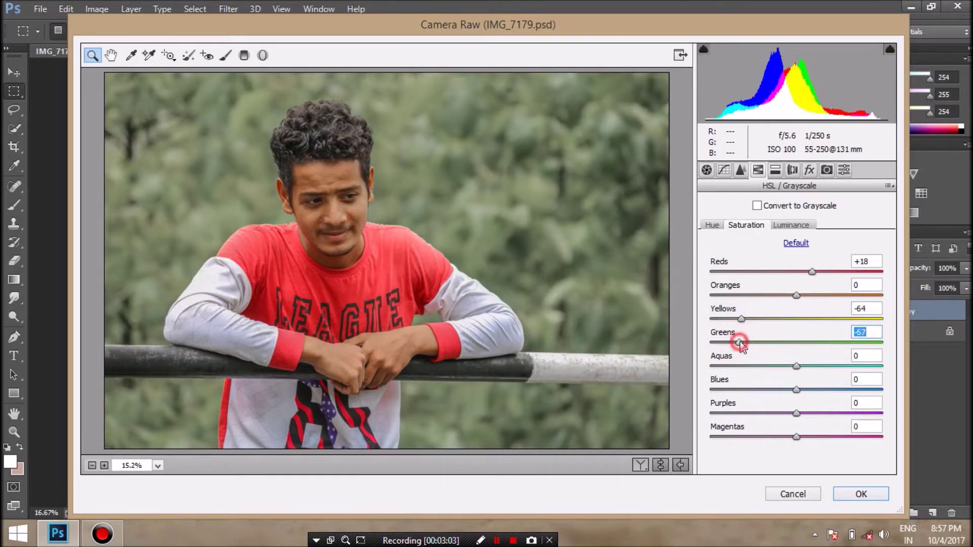
pyautogui.moveTo(797, 366); pyautogui.dragTo(821, 366)
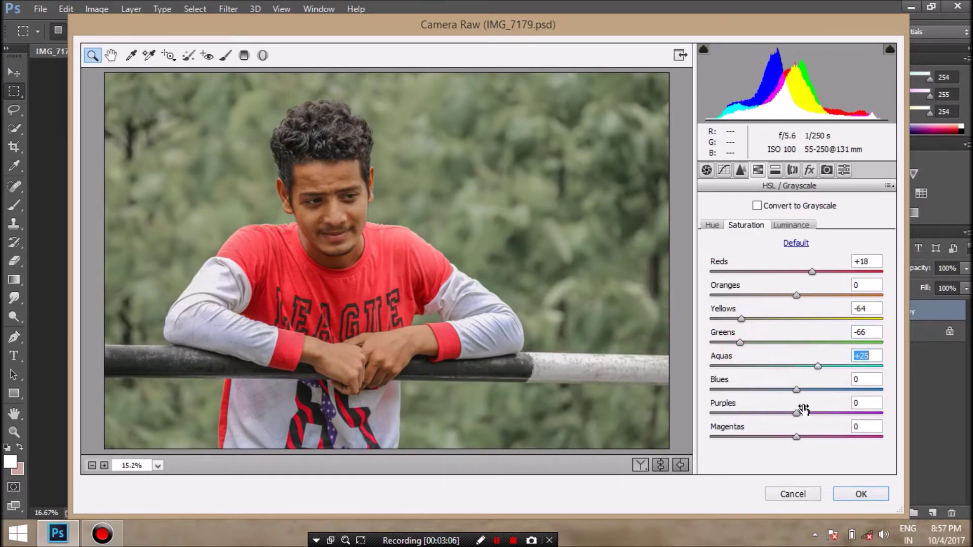
pyautogui.moveTo(800, 436); pyautogui.dragTo(809, 437)
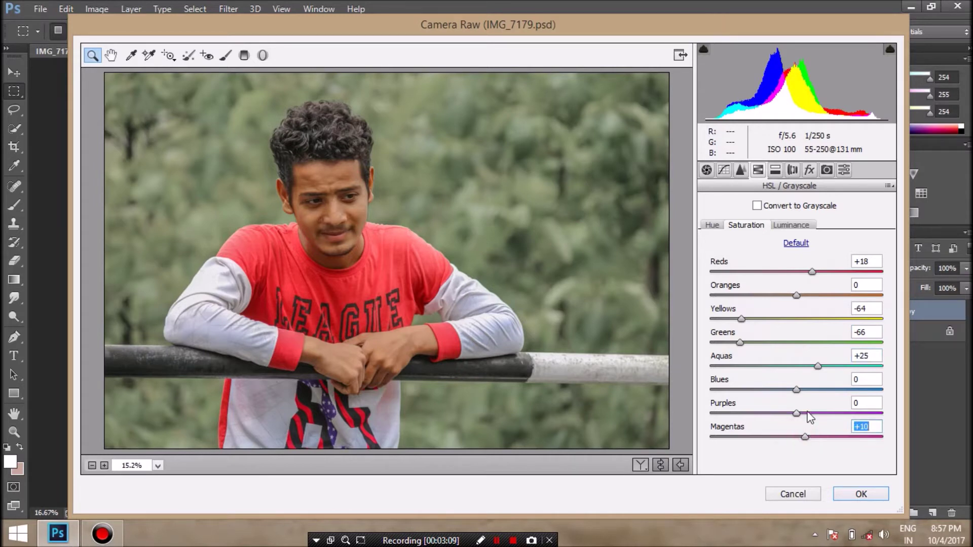
# Step: Brighten Oranges luminance to +3 and apply the second Camera Raw pass
pyautogui.click(792, 224)
pyautogui.moveTo(797, 295); pyautogui.dragTo(801, 296)
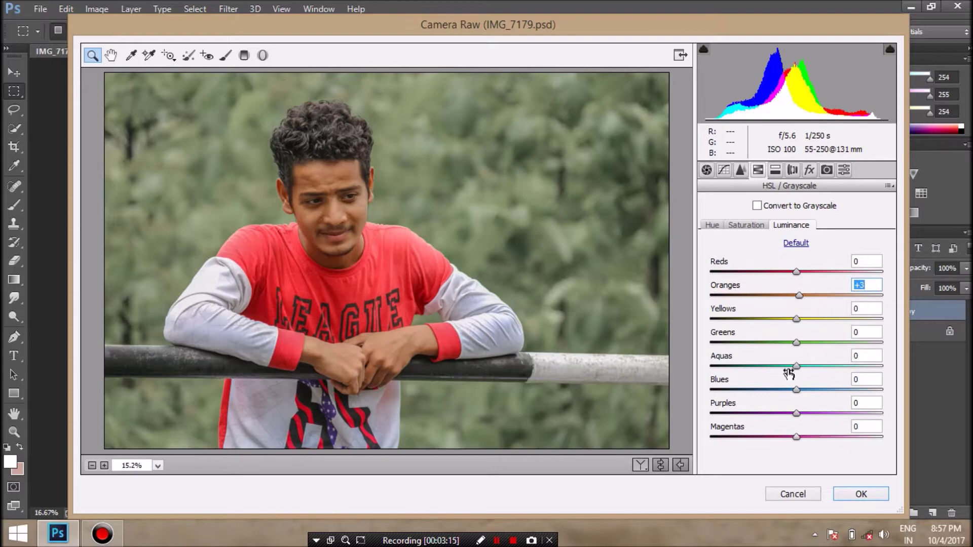
pyautogui.click(858, 494)
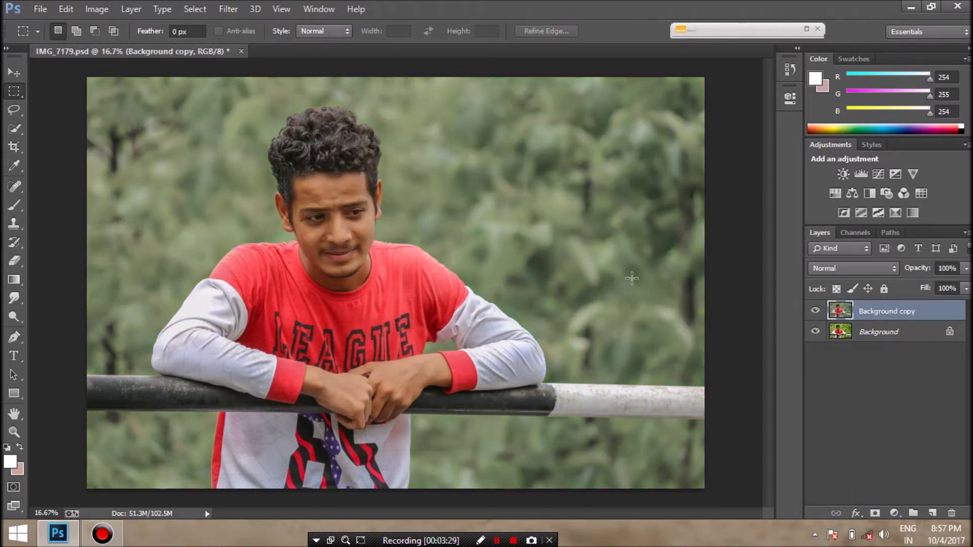
pyautogui.click(236, 10)
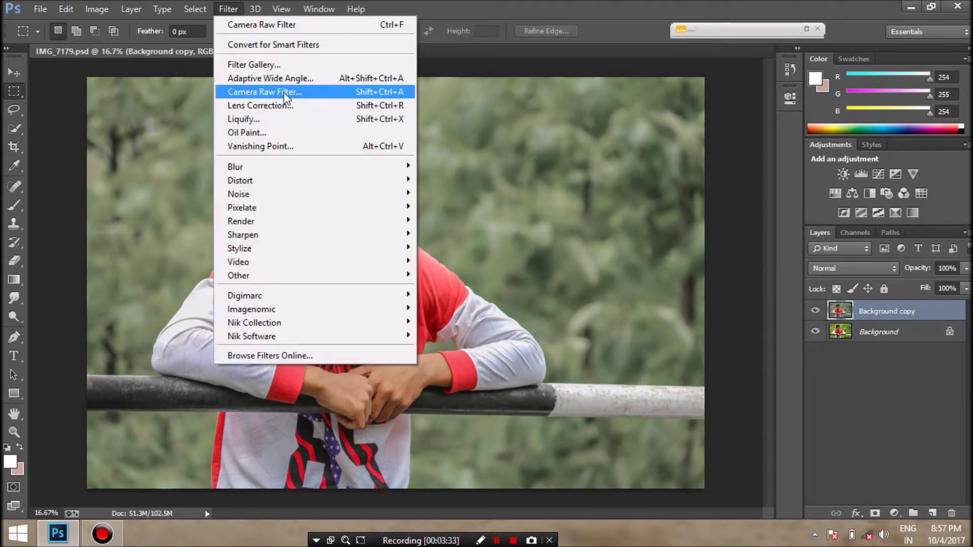
# Step: Run Camera Raw a third time with Exposure +0.15, lower Contrast and Shadows -18
pyautogui.click(289, 94)
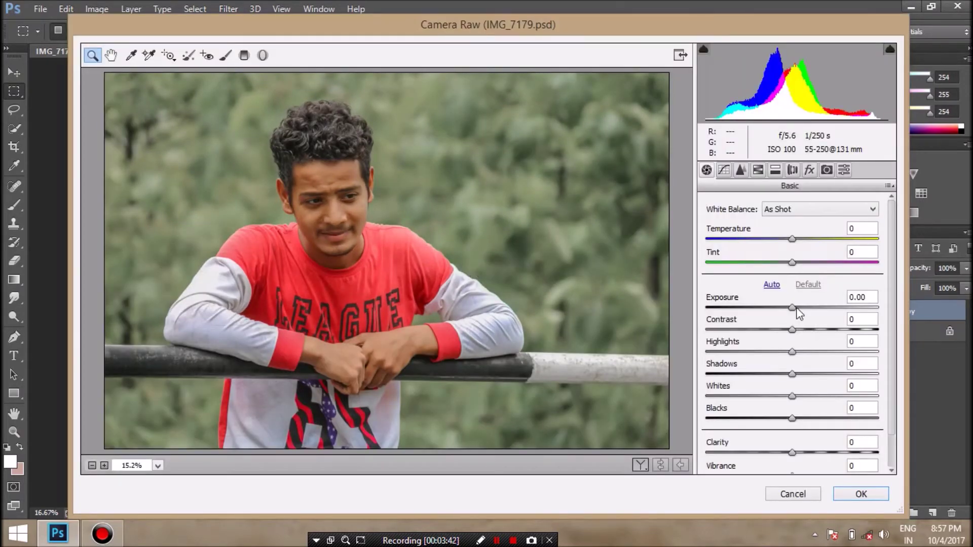
pyautogui.moveTo(792, 308); pyautogui.dragTo(795, 307)
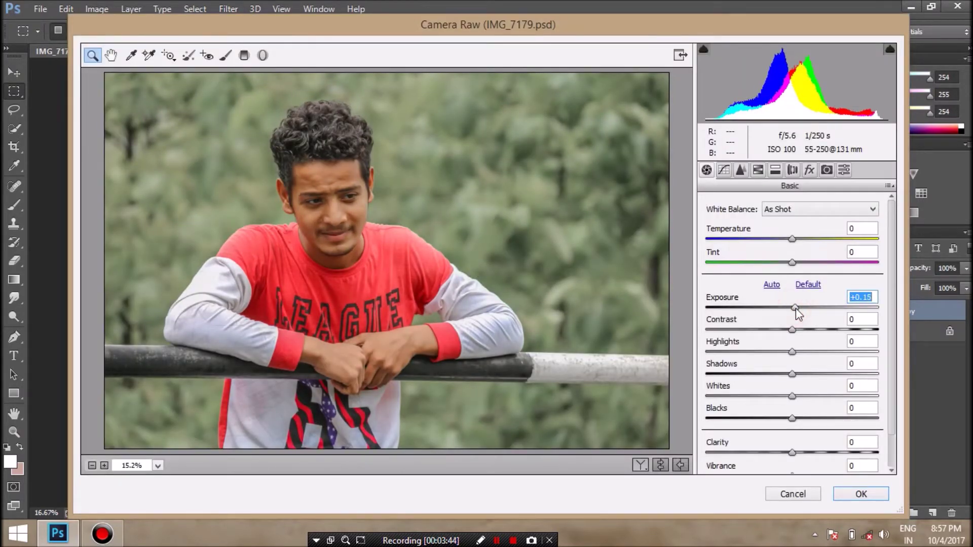
pyautogui.moveTo(792, 330); pyautogui.dragTo(735, 352)
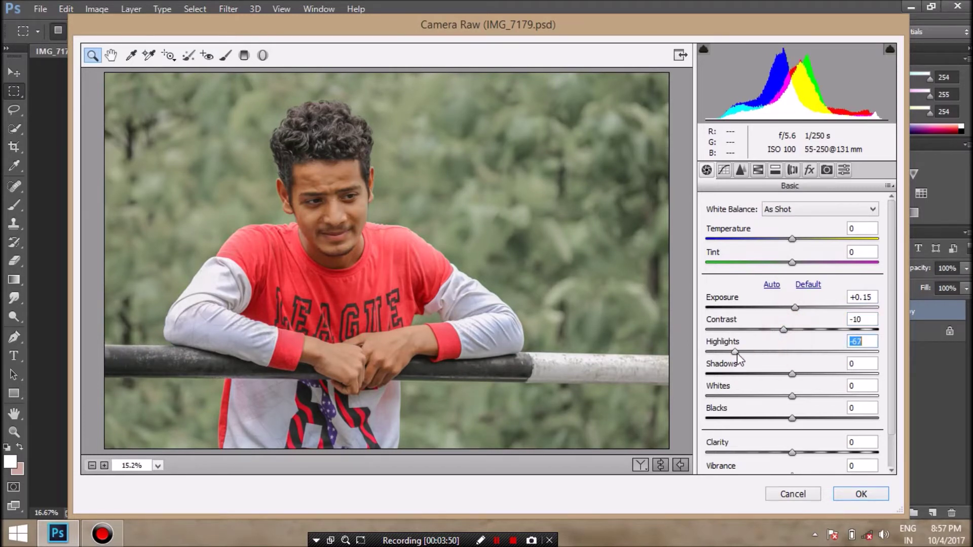
pyautogui.moveTo(792, 374); pyautogui.dragTo(835, 374)
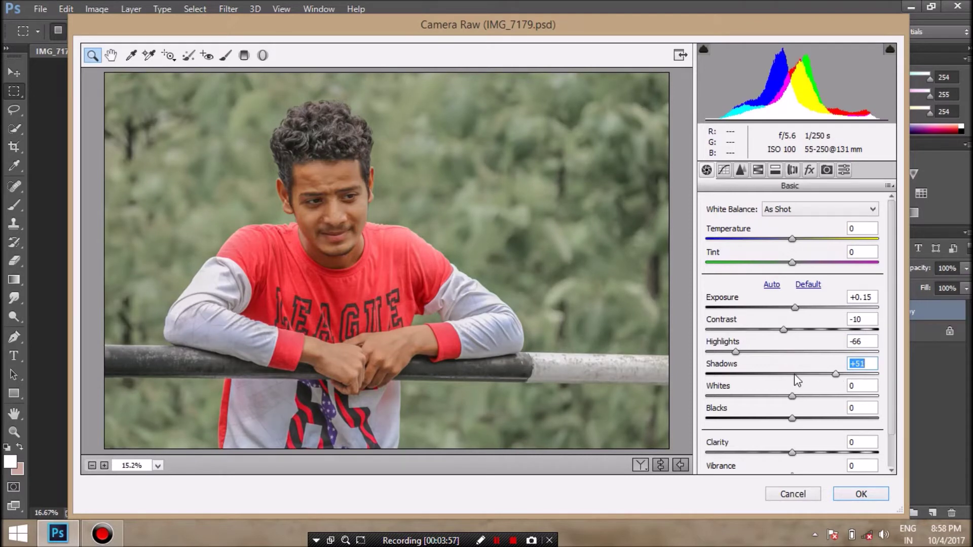
pyautogui.moveTo(769, 363)
pyautogui.mouseDown()
pyautogui.moveTo(767, 391)
pyautogui.moveTo(796, 396)
pyautogui.moveTo(765, 422)
pyautogui.mouseUp()
pyautogui.moveTo(806, 374); pyautogui.dragTo(773, 375)
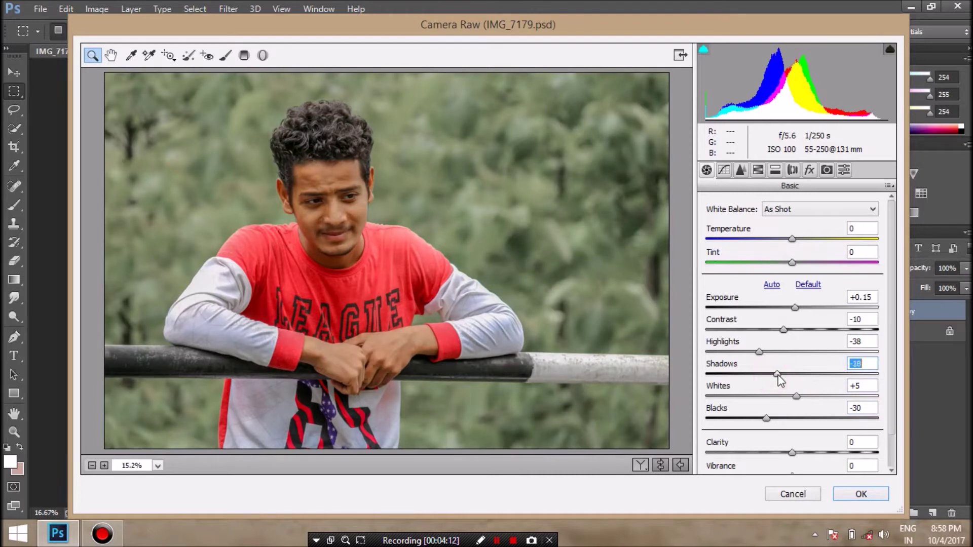
# Step: Set Highlights -60, Whites +17, Blacks -30, Vibrance +9 and slightly more Saturation
pyautogui.click(741, 351)
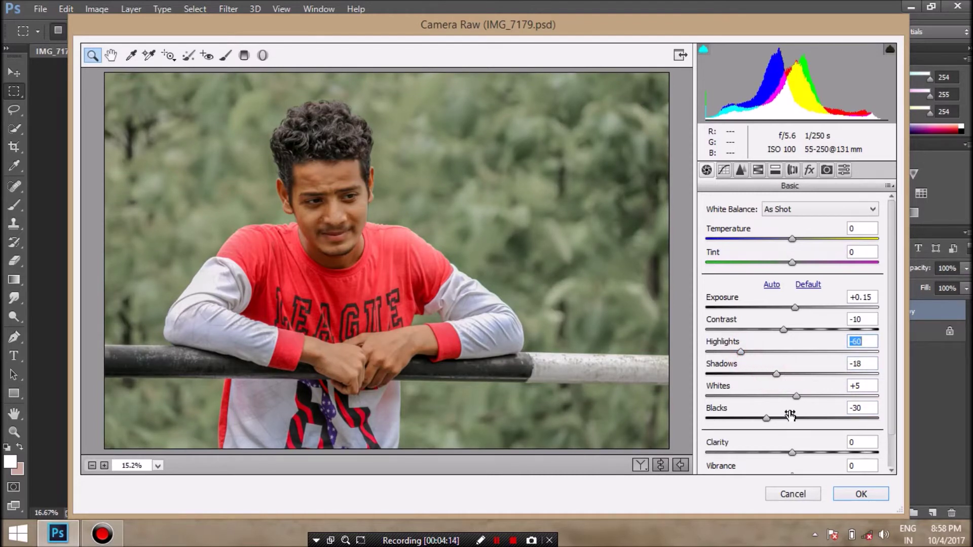
pyautogui.click(806, 396)
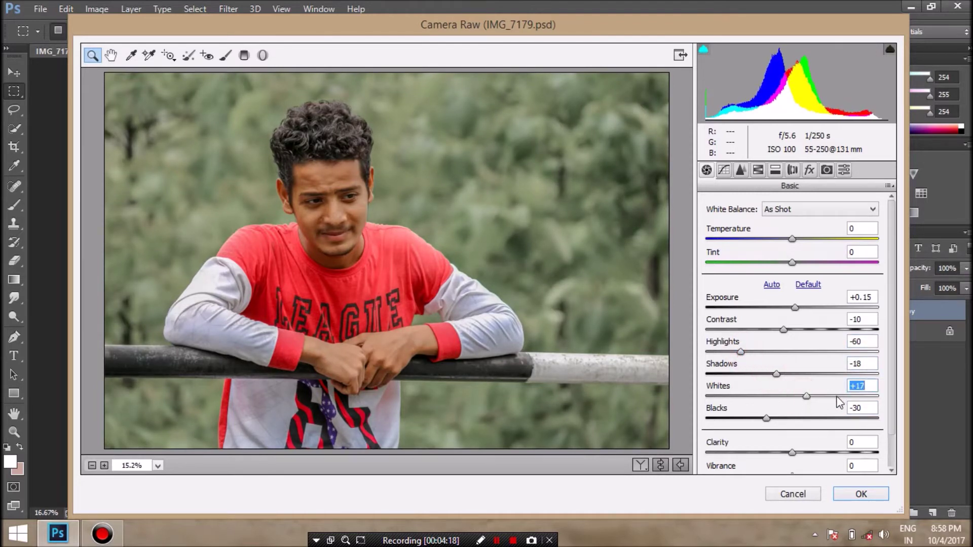
pyautogui.moveTo(890, 383)
pyautogui.mouseDown()
pyautogui.moveTo(771, 414)
pyautogui.moveTo(796, 415)
pyautogui.mouseUp()
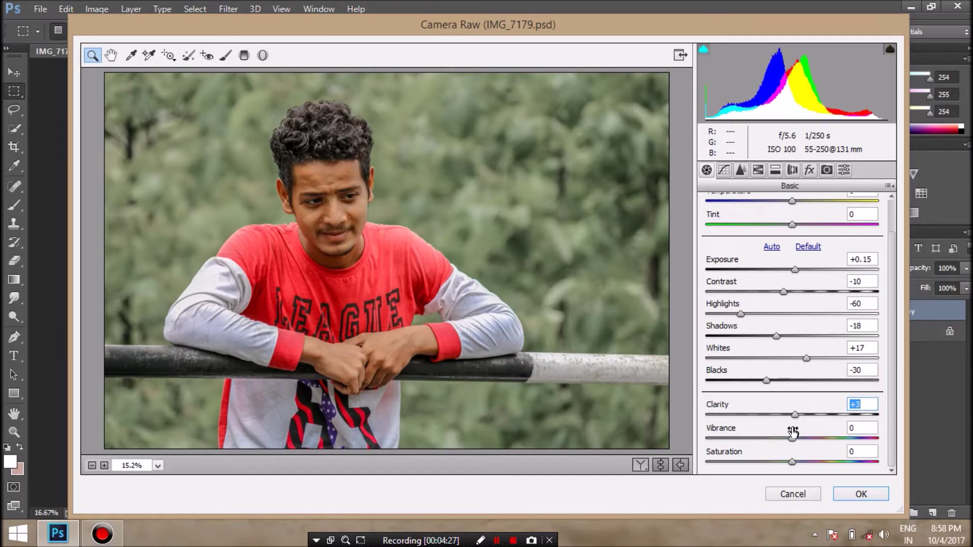
pyautogui.moveTo(791, 439); pyautogui.dragTo(793, 414)
pyautogui.moveTo(792, 462); pyautogui.dragTo(795, 463)
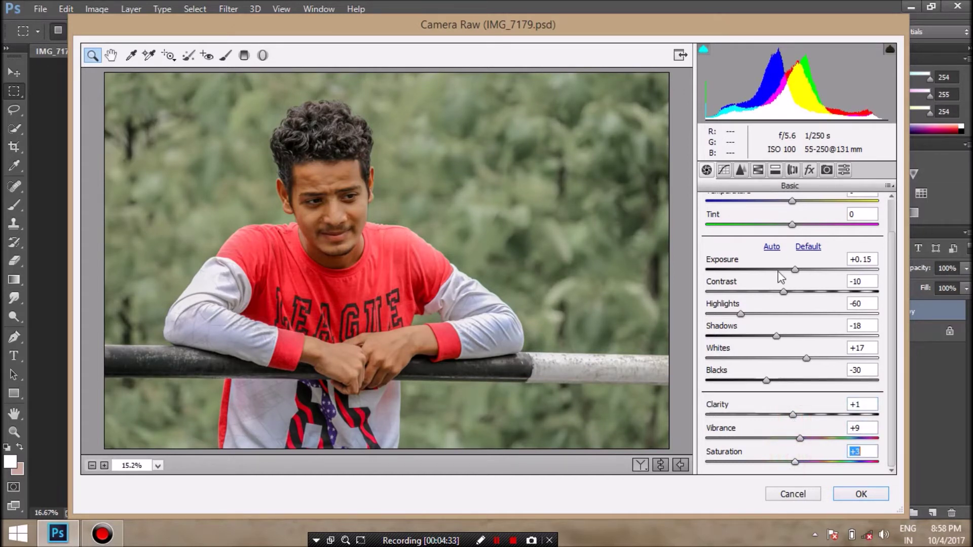
# Step: Try darkening Yellows and Greens luminance, then reset the luminance changes
pyautogui.click(759, 171)
pyautogui.moveTo(796, 343); pyautogui.dragTo(788, 344)
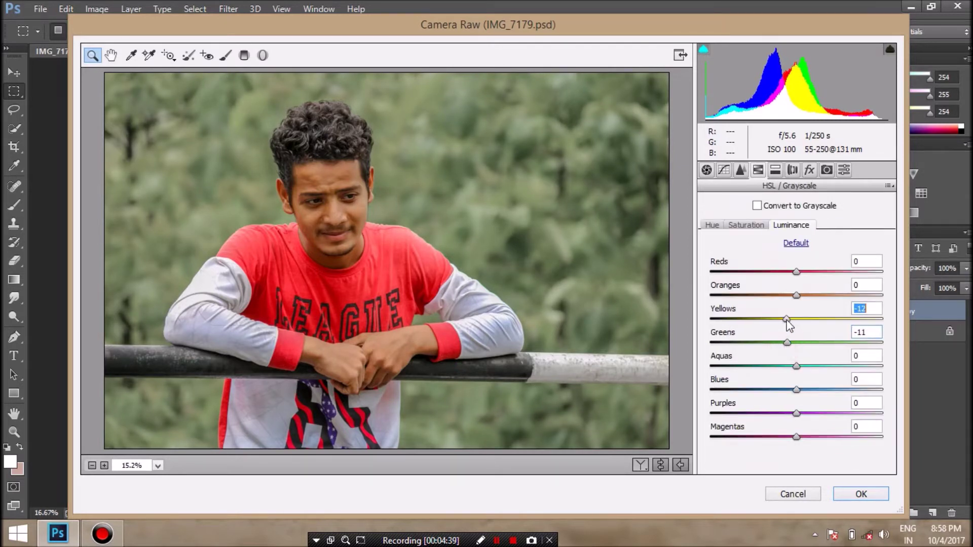
pyautogui.moveTo(782, 354); pyautogui.dragTo(749, 332)
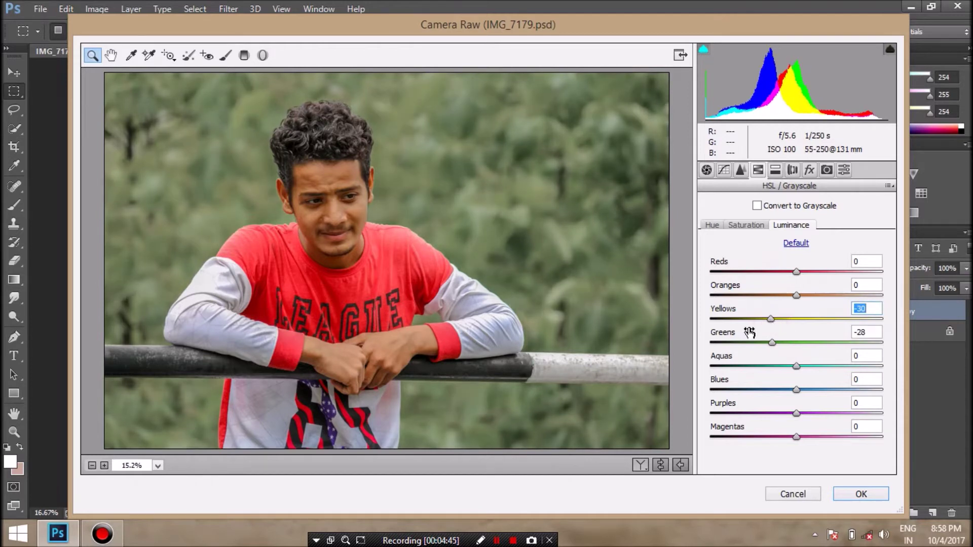
pyautogui.moveTo(770, 319); pyautogui.dragTo(758, 318)
pyautogui.click(755, 342)
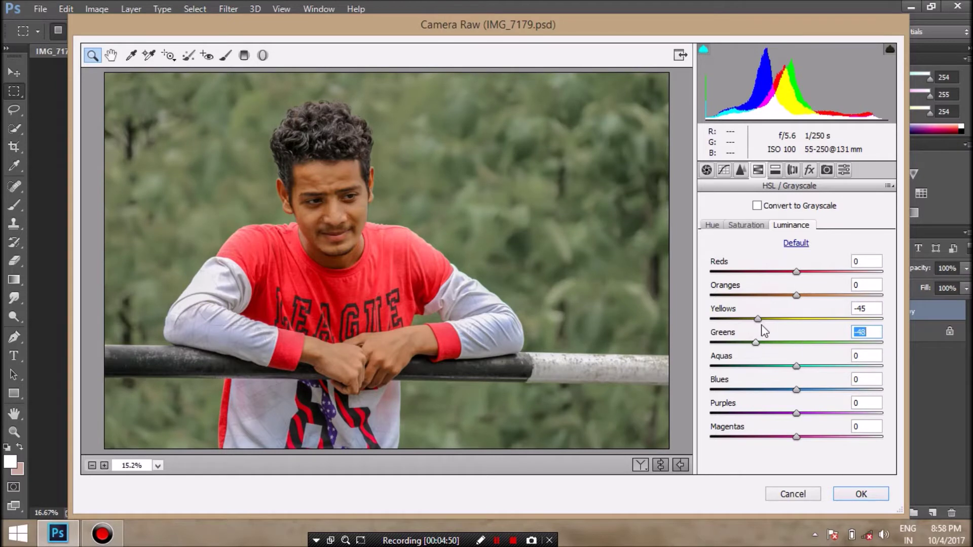
pyautogui.click(747, 342)
pyautogui.click(743, 319)
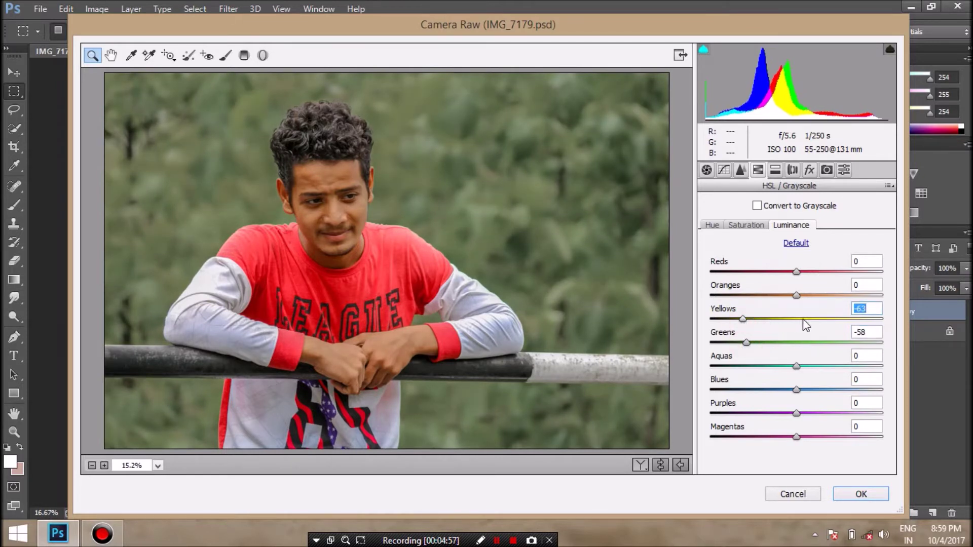
pyautogui.click(797, 243)
# Step: Desaturate Yellows and Greens, boost Reds saturation, and brighten Oranges luminance slightly
pyautogui.click(746, 225)
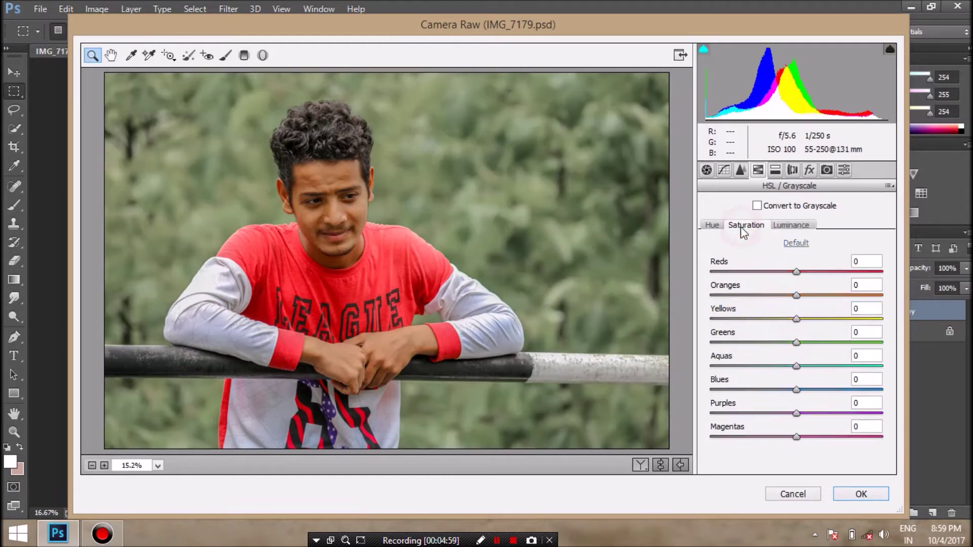
pyautogui.click(762, 319)
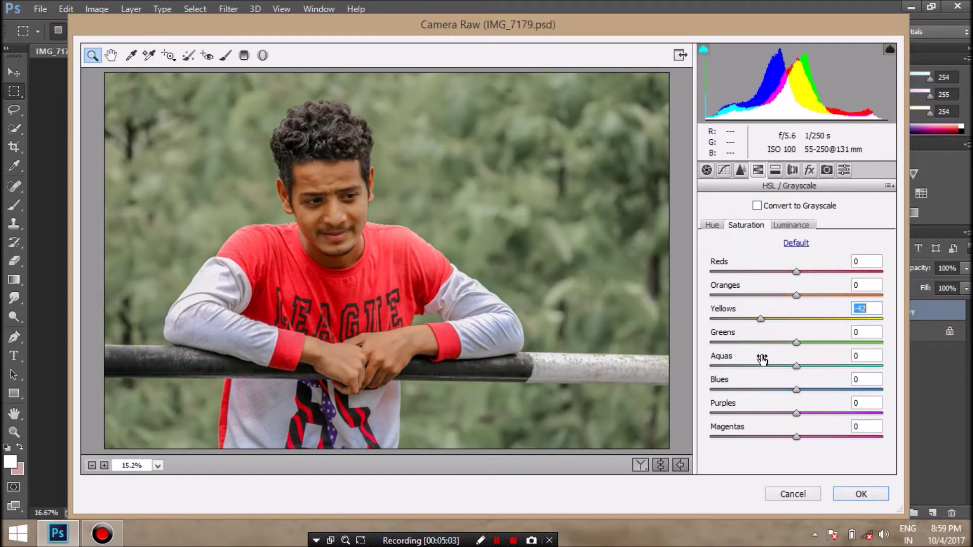
pyautogui.click(758, 343)
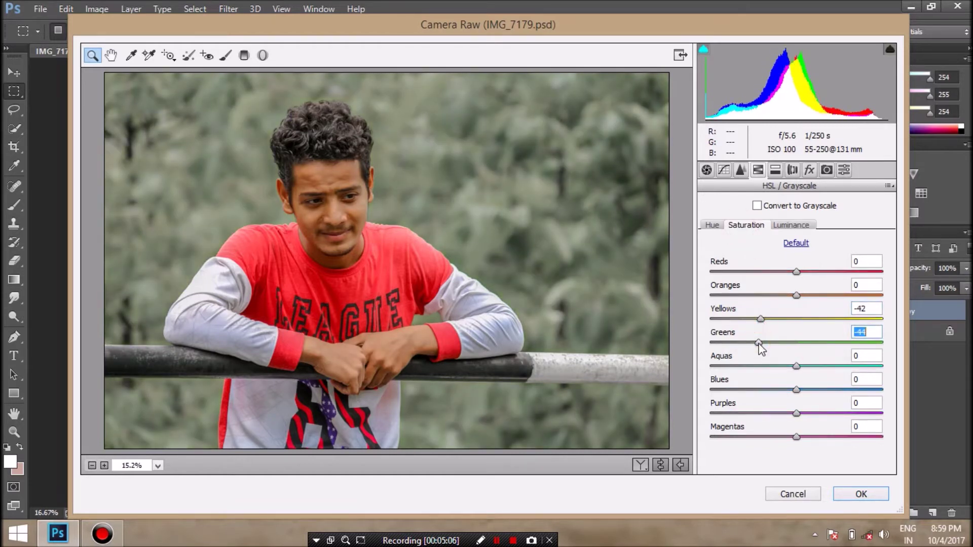
pyautogui.click(753, 319)
pyautogui.click(754, 342)
pyautogui.moveTo(797, 271); pyautogui.dragTo(805, 271)
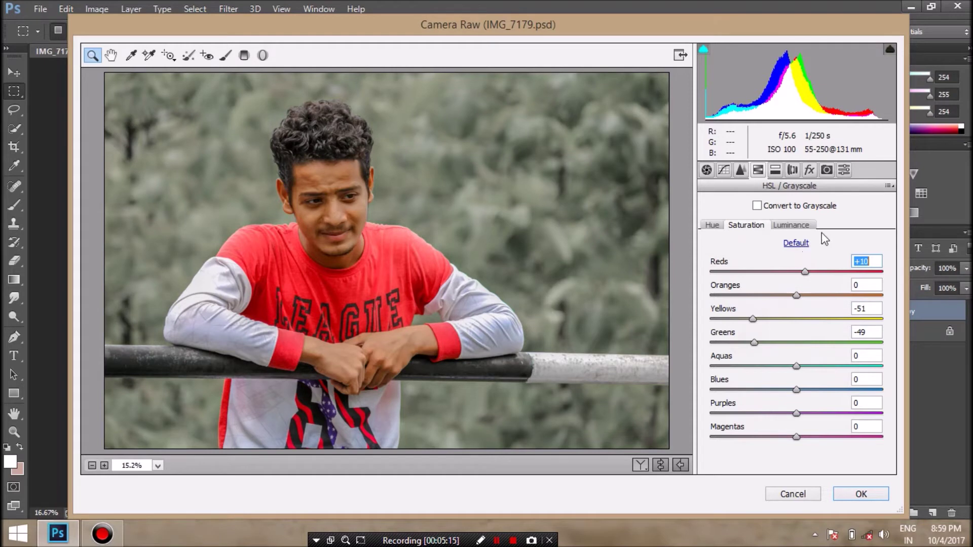
pyautogui.click(797, 225)
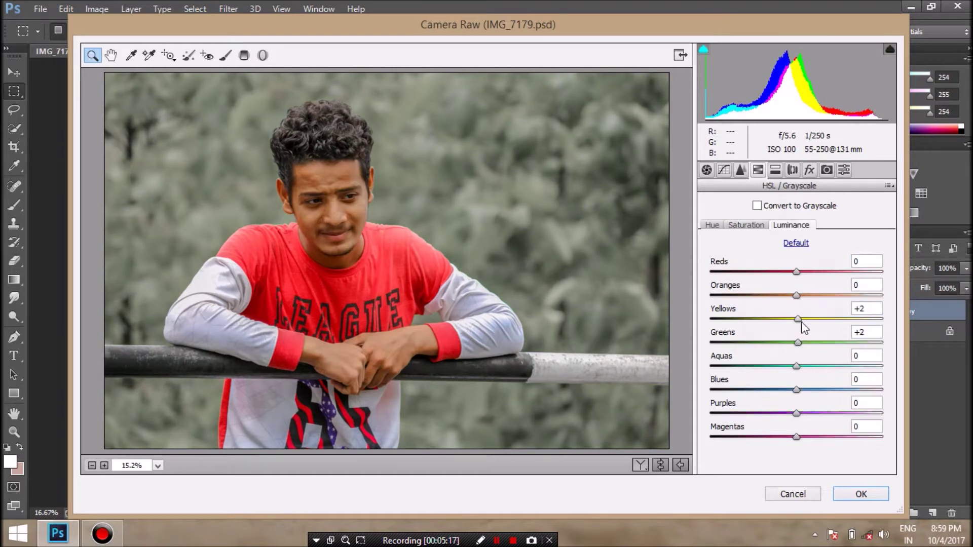
pyautogui.moveTo(797, 295)
pyautogui.mouseDown()
pyautogui.moveTo(796, 343)
pyautogui.moveTo(796, 319)
pyautogui.moveTo(814, 297)
pyautogui.moveTo(801, 296)
pyautogui.mouseUp()
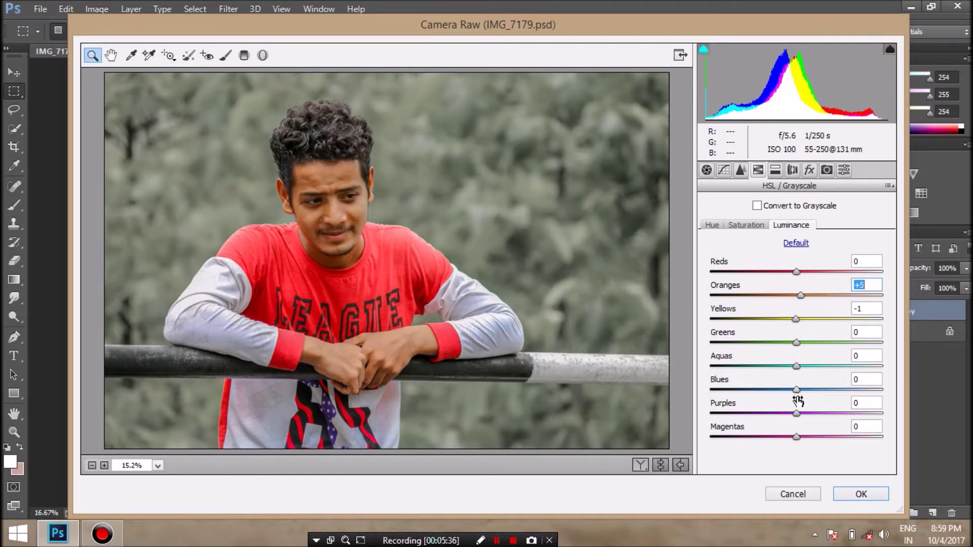
pyautogui.click(750, 227)
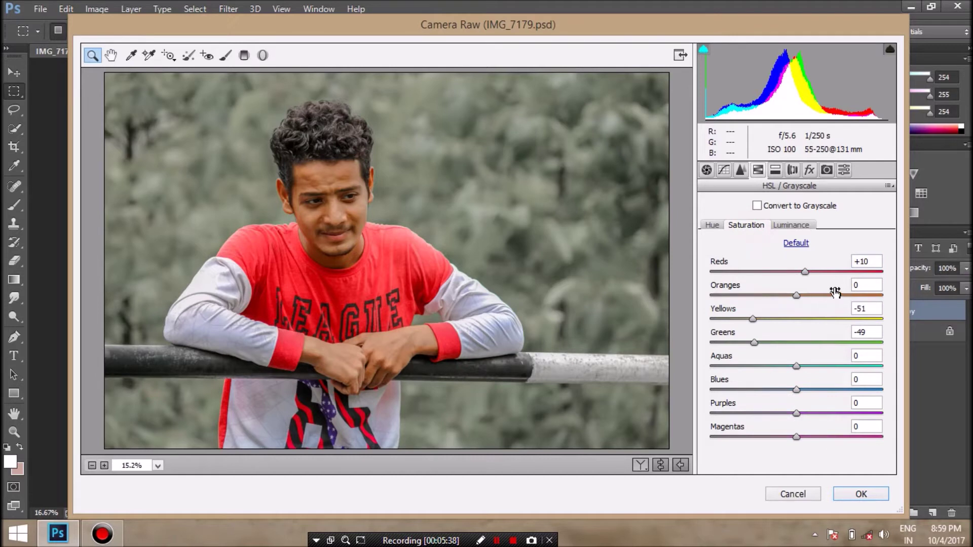
pyautogui.click(807, 271)
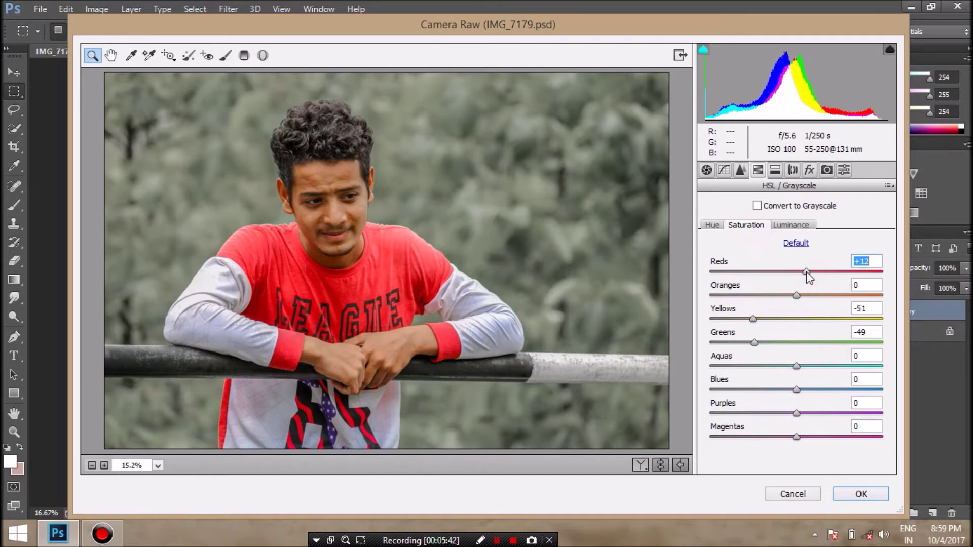
# Step: Add a -15 post-crop vignette and apply the Camera Raw edits
pyautogui.click(810, 169)
pyautogui.moveTo(796, 354); pyautogui.dragTo(784, 355)
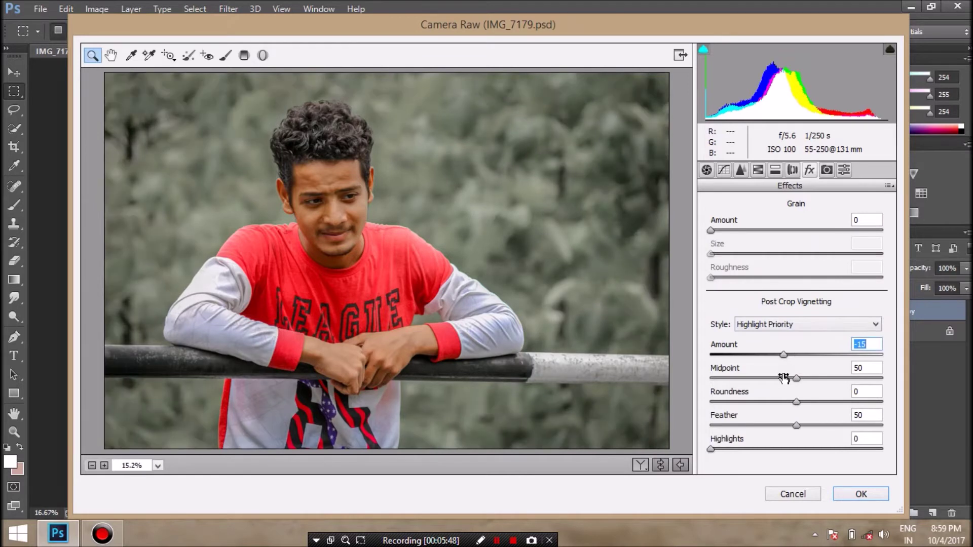
pyautogui.click(225, 55)
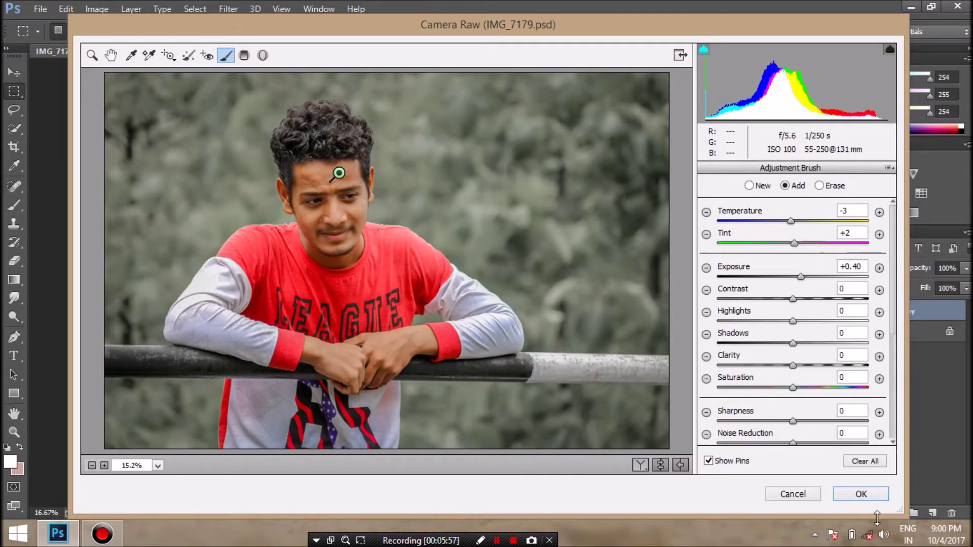
pyautogui.click(860, 495)
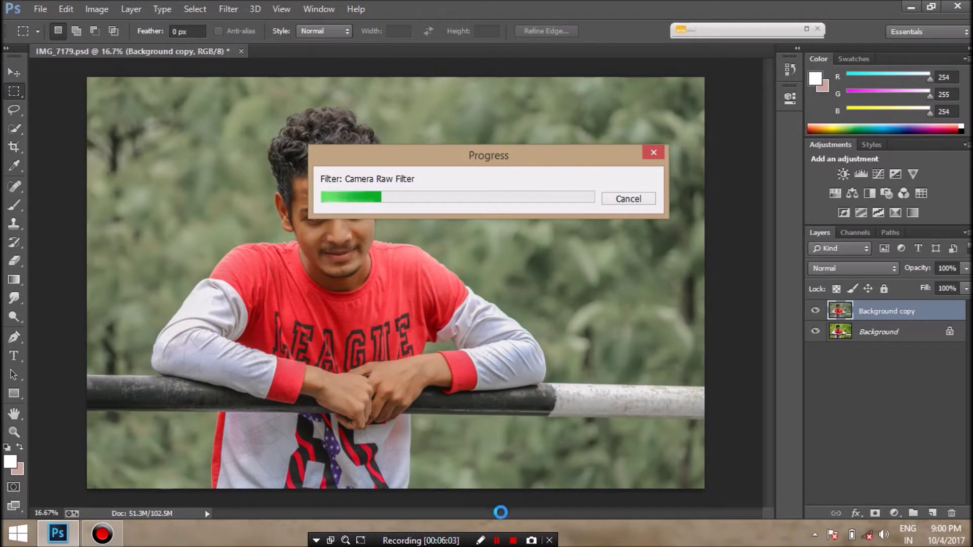
# Step: Select Background copy and reopen Camera Raw, brightening exposure slightly
pyautogui.click(847, 455)
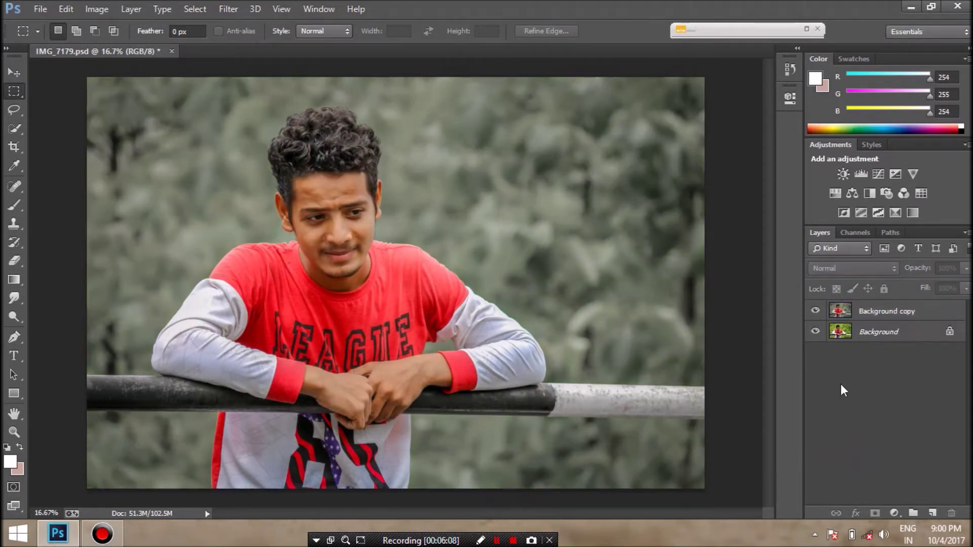
pyautogui.click(867, 318)
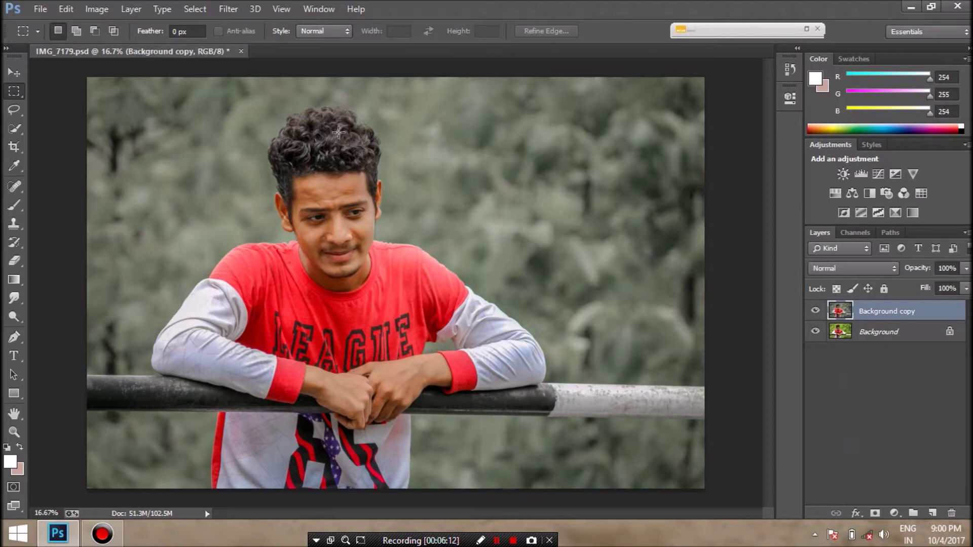
pyautogui.click(228, 8)
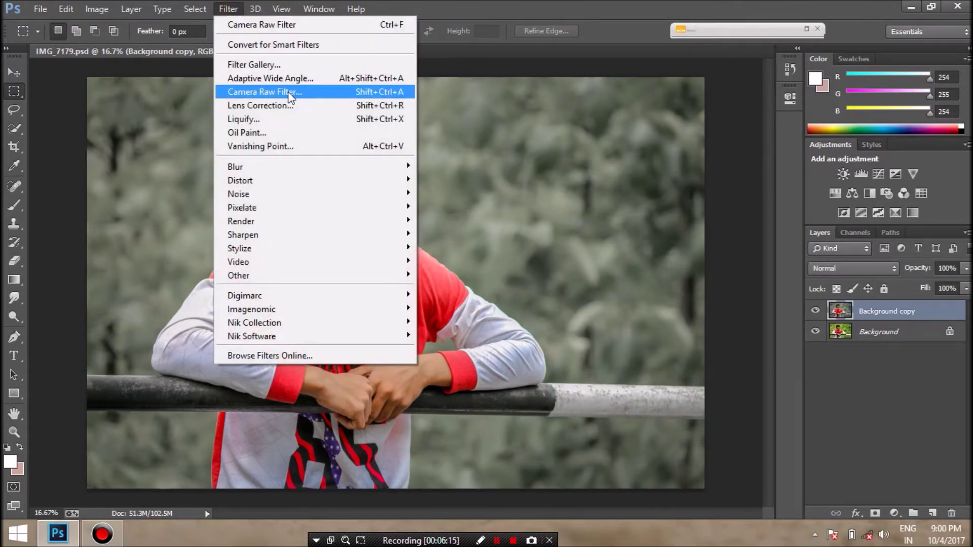
pyautogui.click(289, 93)
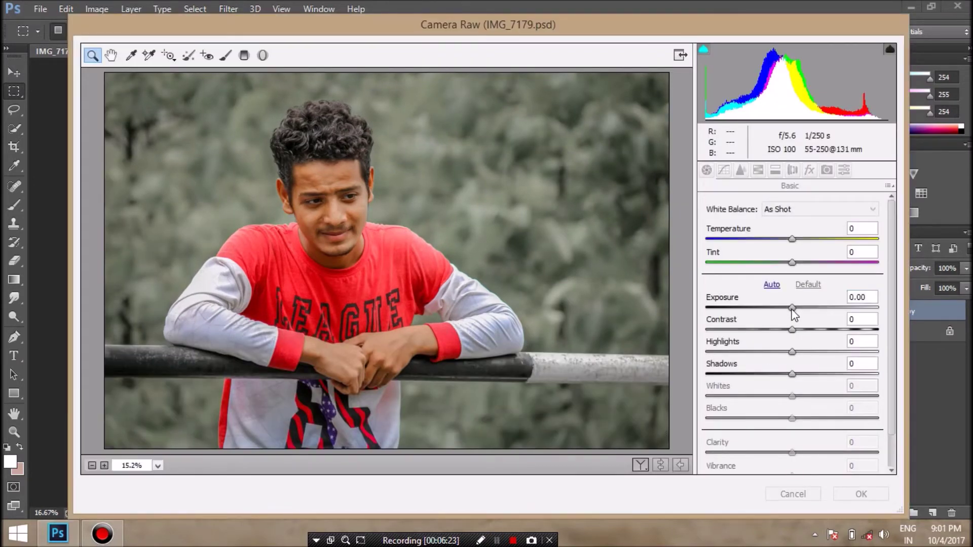
pyautogui.moveTo(792, 309)
pyautogui.mouseDown()
pyautogui.moveTo(827, 330)
pyautogui.moveTo(801, 330)
pyautogui.moveTo(775, 352)
pyautogui.moveTo(811, 375)
pyautogui.moveTo(791, 420)
pyautogui.moveTo(794, 452)
pyautogui.mouseUp()
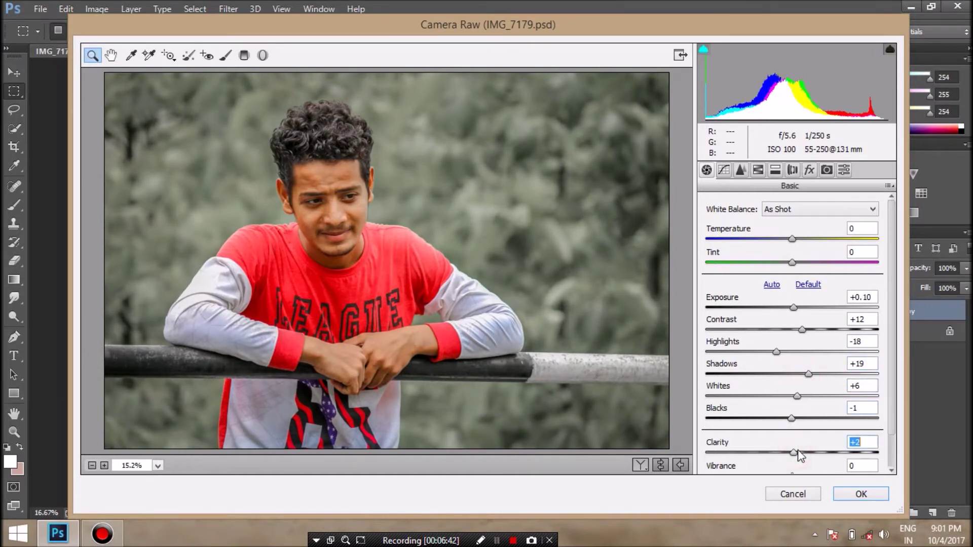
pyautogui.scroll(-2, 895, 452)
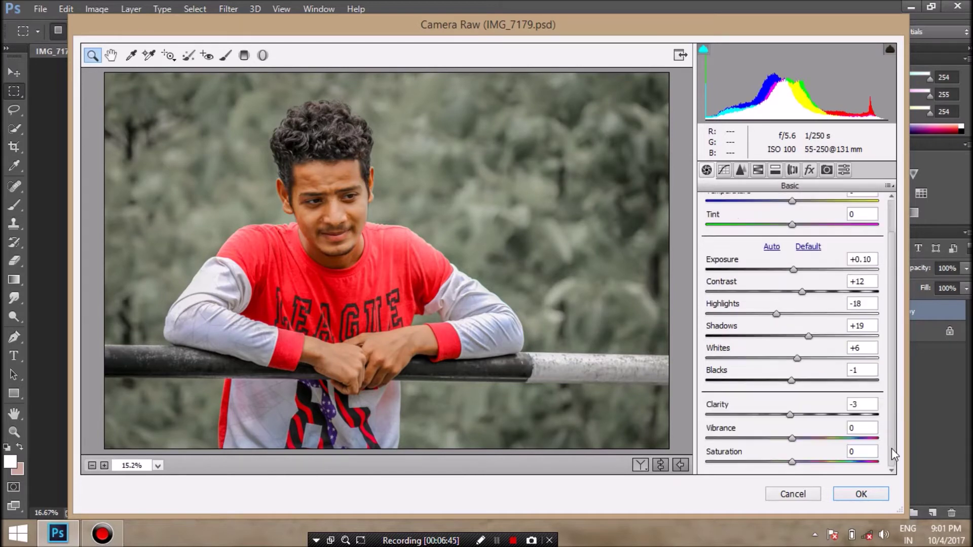
pyautogui.moveTo(793, 438); pyautogui.dragTo(796, 438)
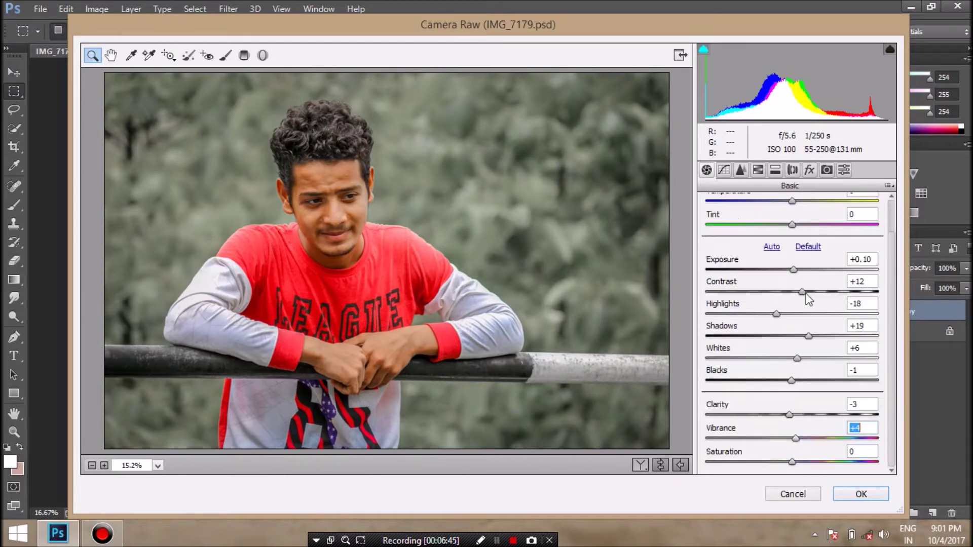
# Step: Deepen the corner vignette, raise Reds saturation to +14, and apply the edits
pyautogui.click(820, 169)
pyautogui.click(787, 355)
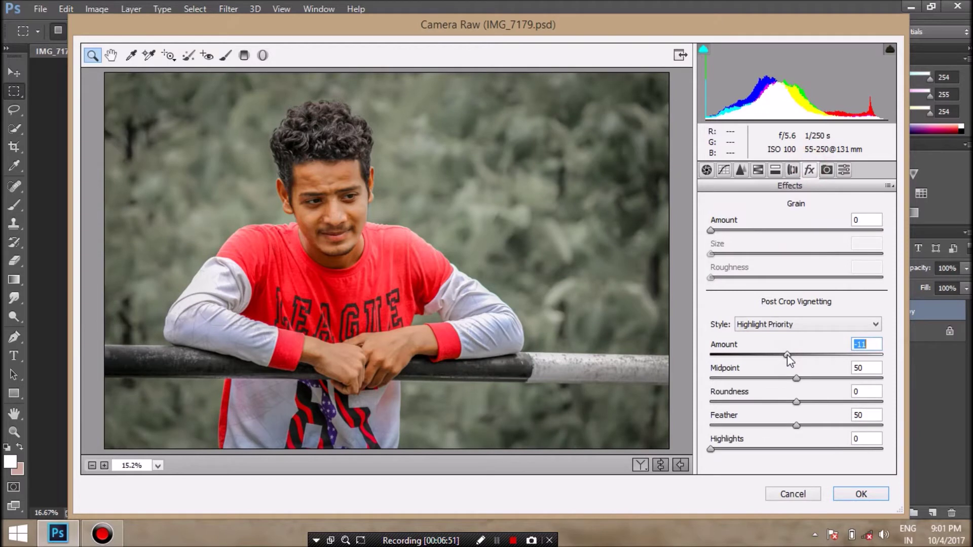
pyautogui.moveTo(786, 355); pyautogui.dragTo(779, 355)
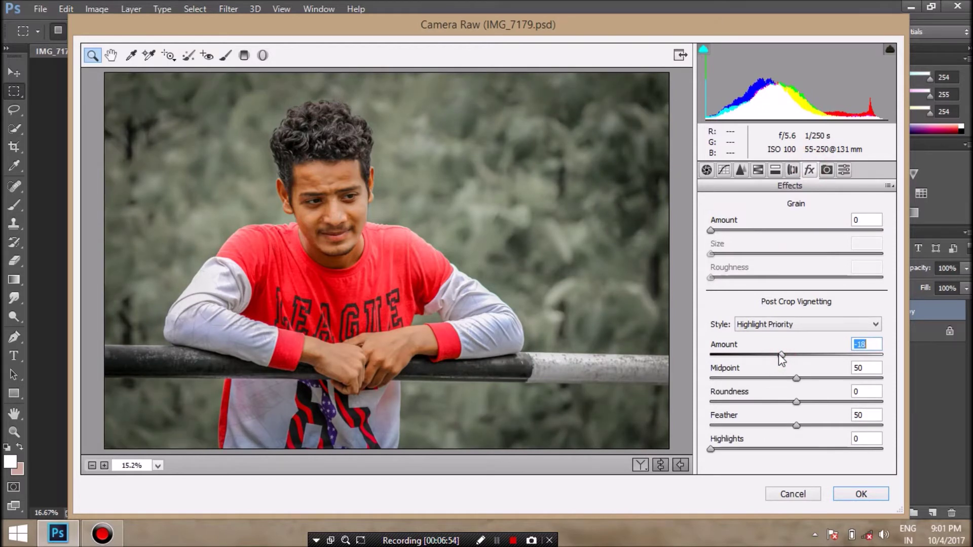
pyautogui.click(781, 355)
pyautogui.click(225, 54)
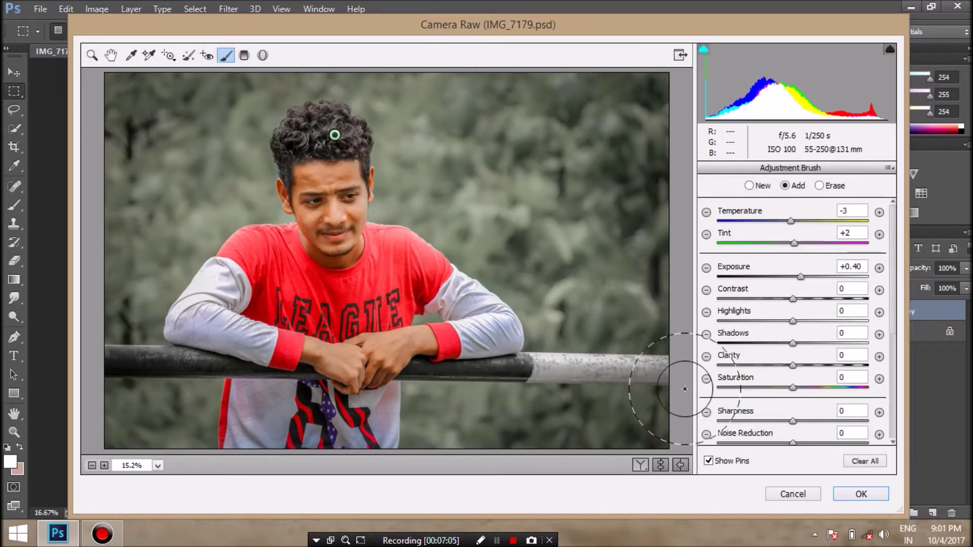
pyautogui.click(92, 56)
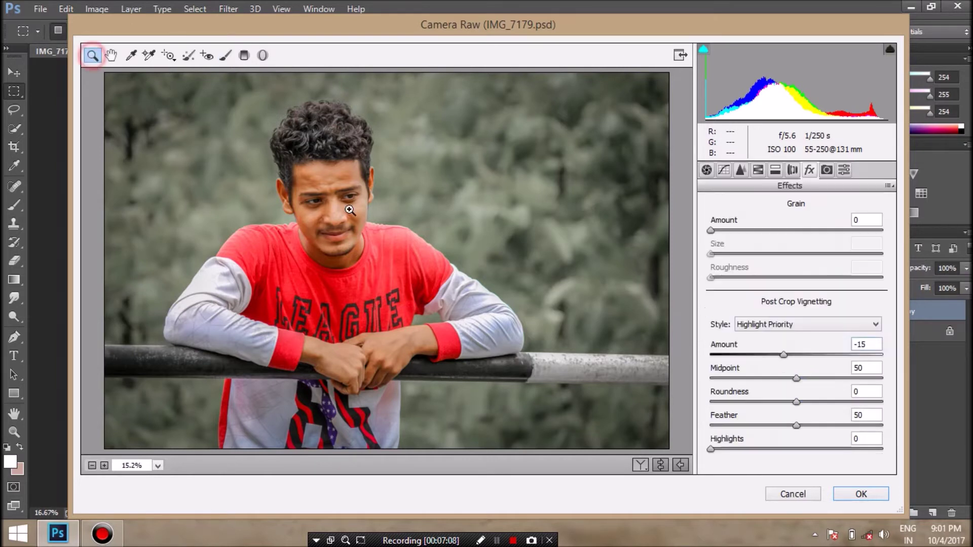
pyautogui.click(759, 170)
pyautogui.moveTo(797, 271); pyautogui.dragTo(810, 277)
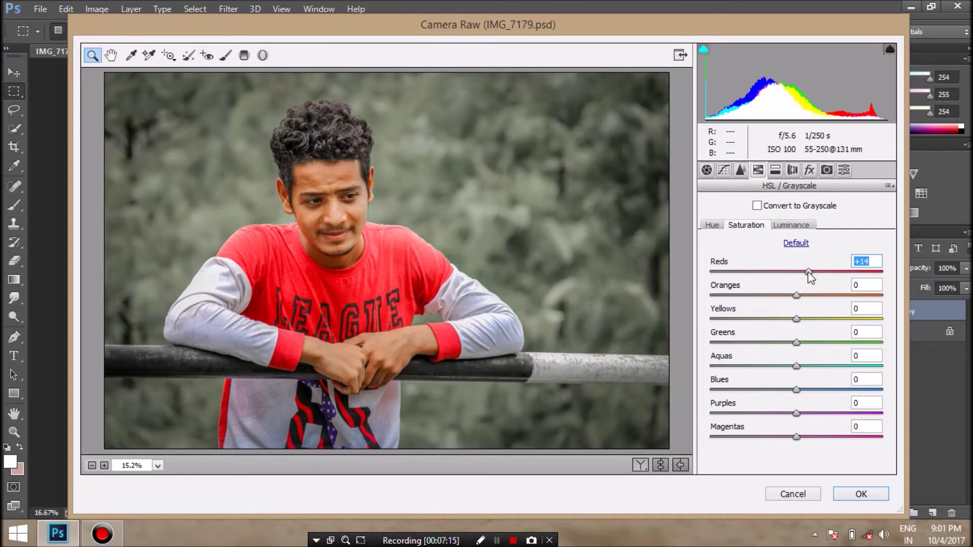
pyautogui.click(869, 501)
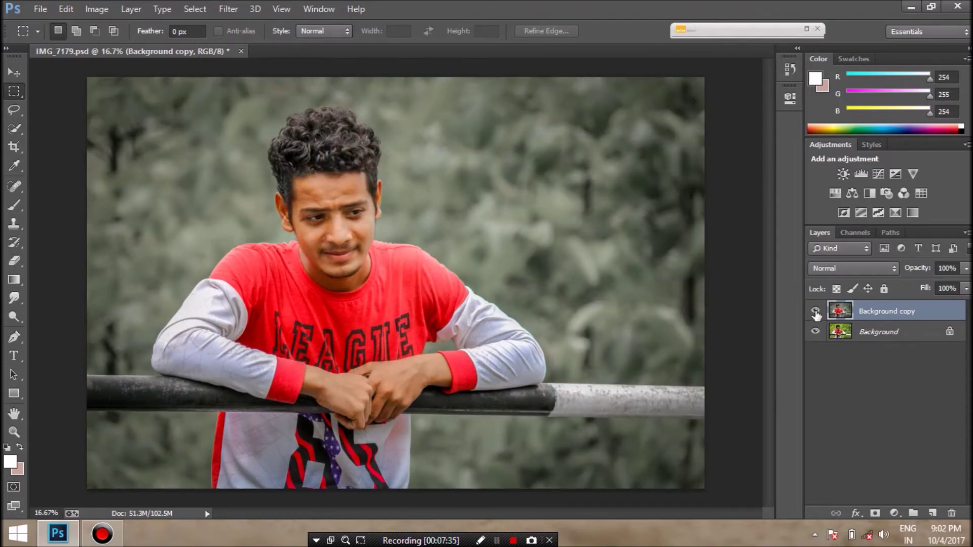
# Step: Compare against the original, then add a Photo Filter layer set to Orange at 25% density
pyautogui.click(816, 311)
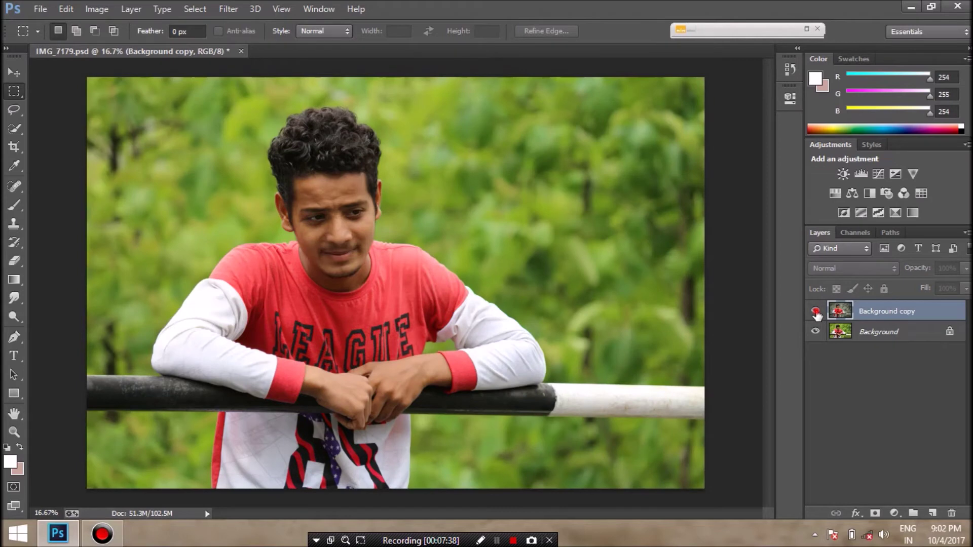
pyautogui.click(815, 311)
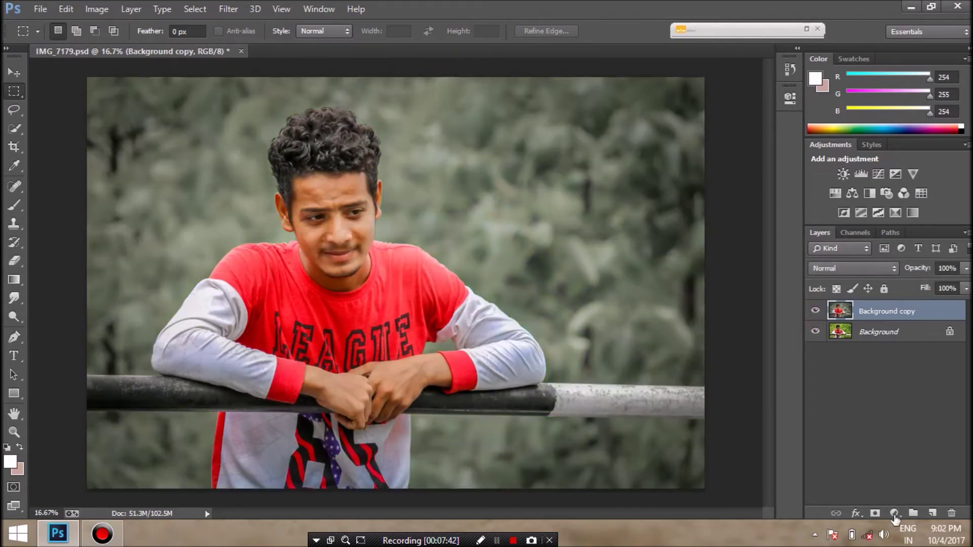
pyautogui.click(895, 512)
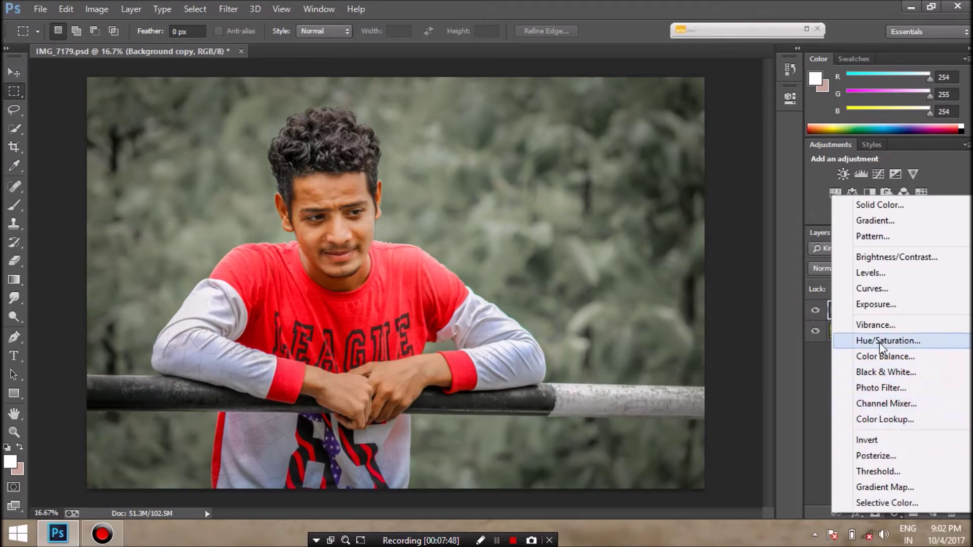
pyautogui.click(896, 391)
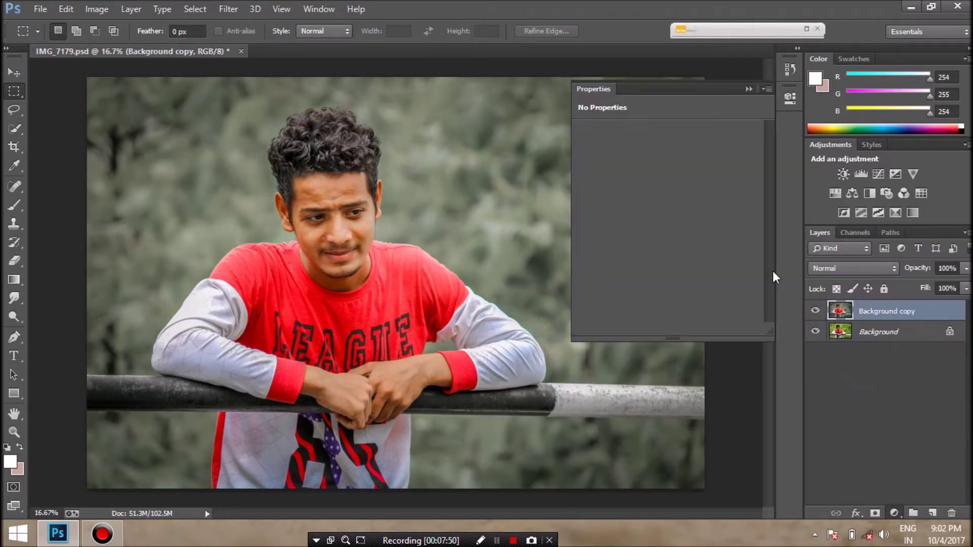
pyautogui.click(685, 132)
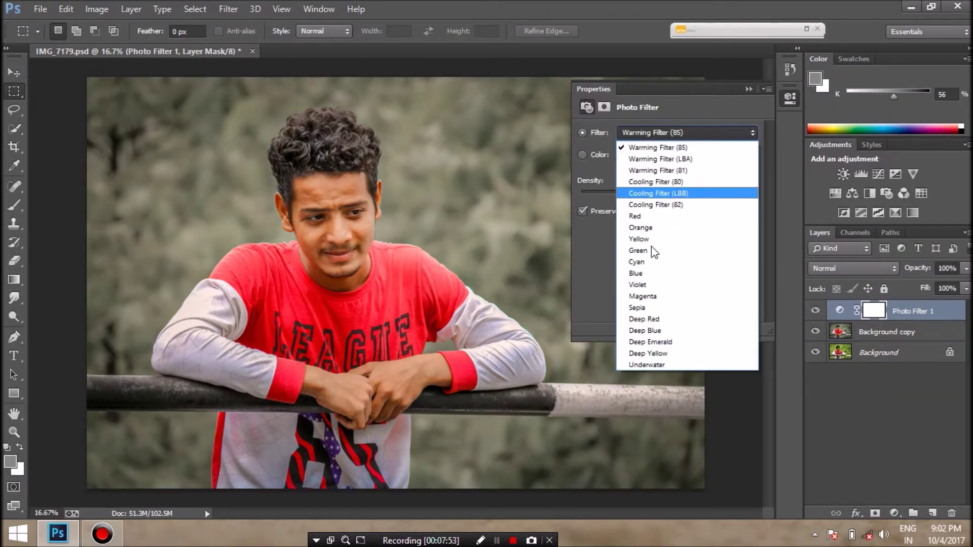
pyautogui.click(654, 273)
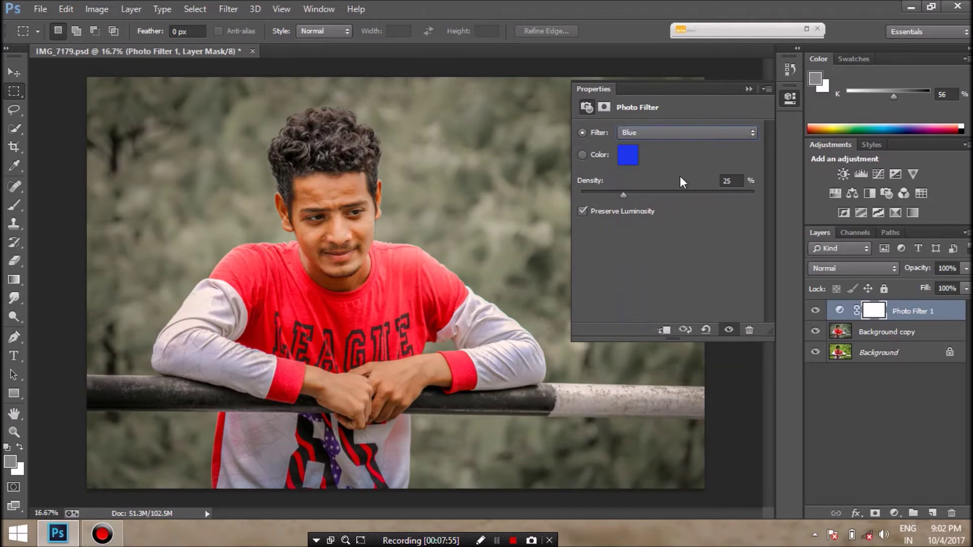
pyautogui.click(683, 131)
pyautogui.click(653, 223)
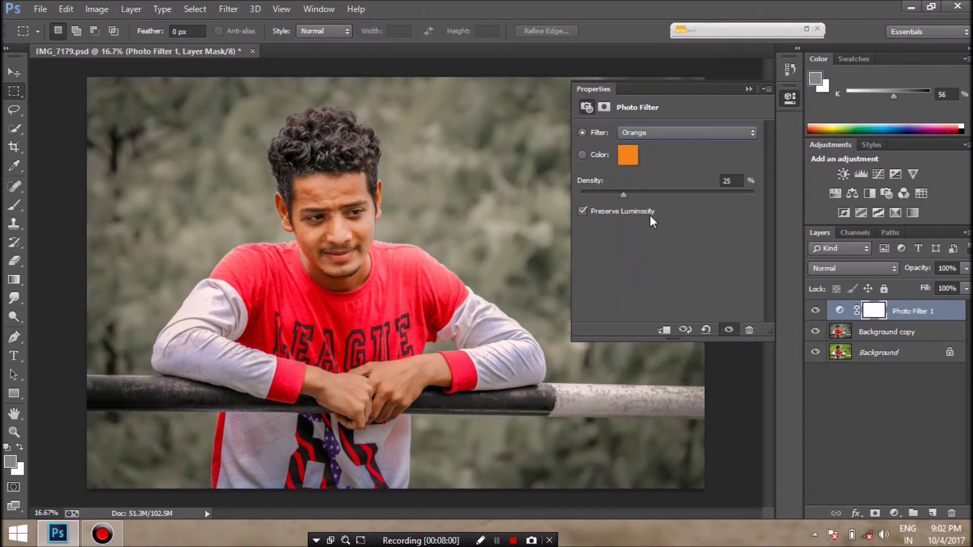
# Step: Collapse the Properties panel and add a Color Balance adjustment layer
pyautogui.click(749, 90)
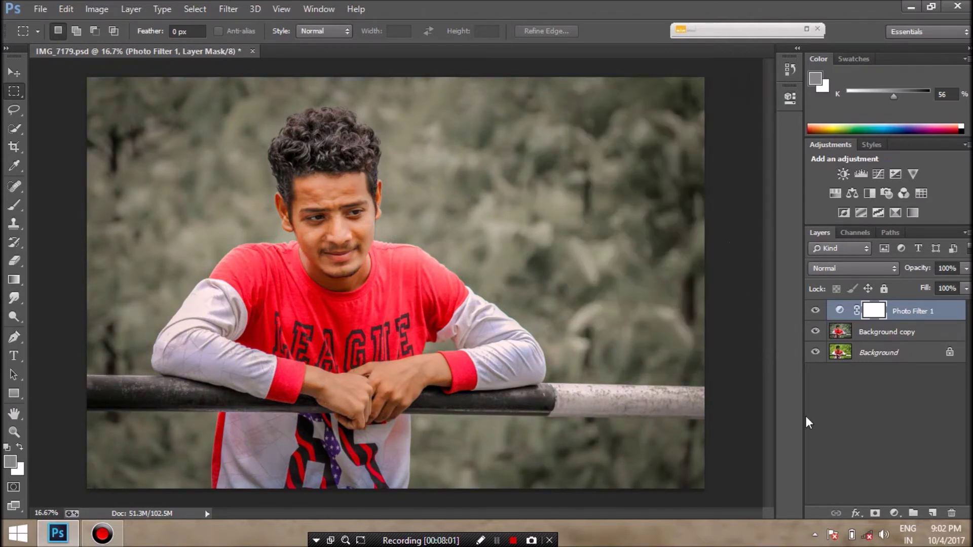
pyautogui.click(895, 514)
pyautogui.click(890, 358)
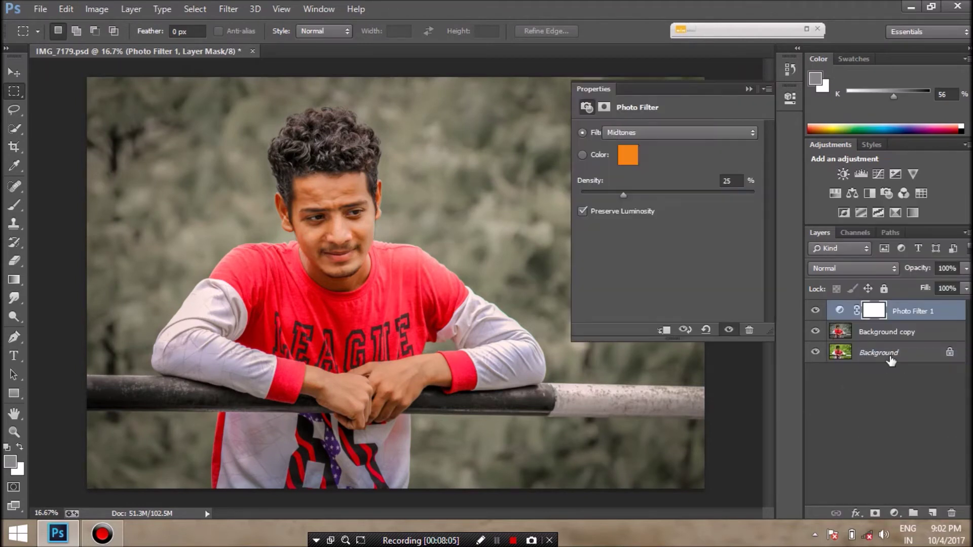
# Step: Set Color Balance midtones to +5, -3, +2 and merge it with Photo Filter 1 and Background copy
pyautogui.moveTo(642, 164)
pyautogui.mouseDown()
pyautogui.moveTo(662, 161)
pyautogui.moveTo(644, 191)
pyautogui.moveTo(642, 215)
pyautogui.moveTo(652, 217)
pyautogui.mouseUp()
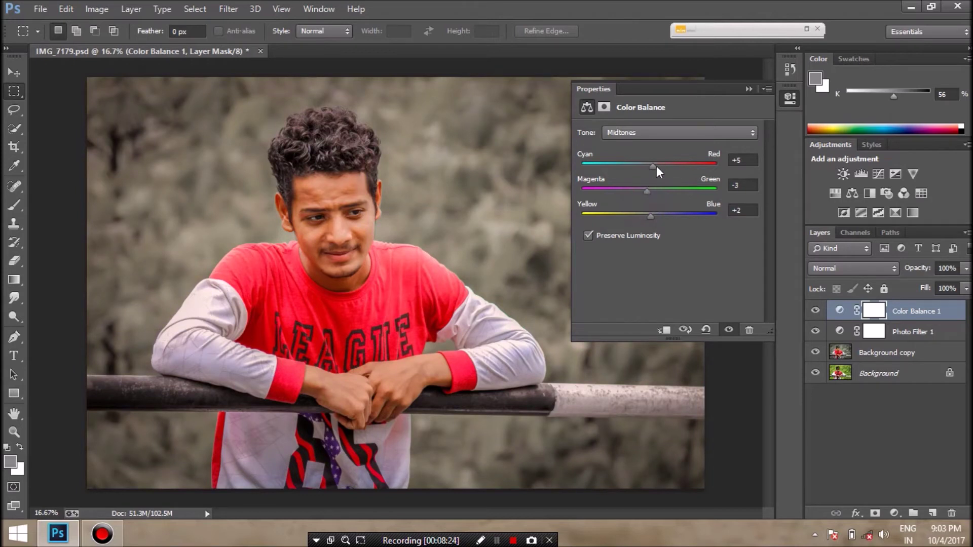
pyautogui.click(750, 90)
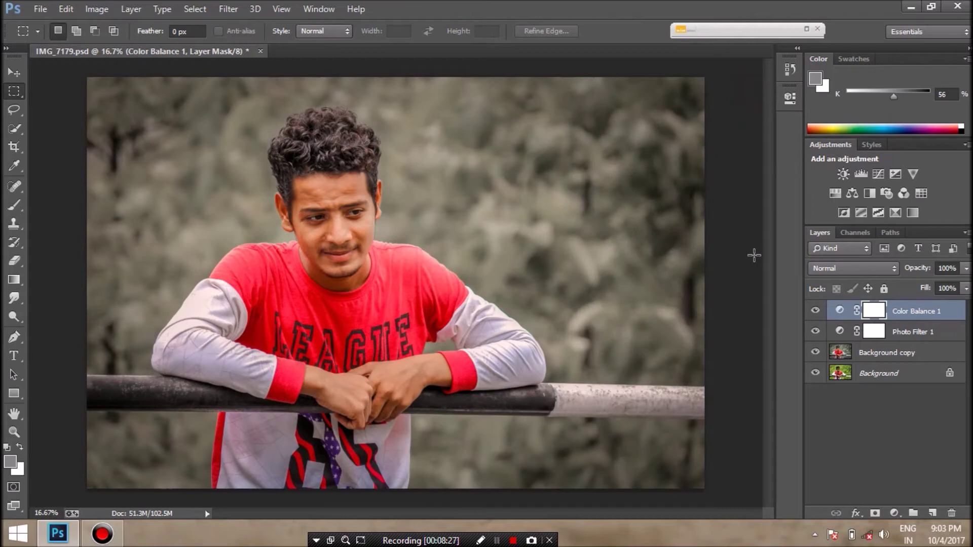
pyautogui.keyDown('shift'); pyautogui.click(907, 332); pyautogui.keyUp('shift')
pyautogui.keyDown('shift'); pyautogui.click(907, 353); pyautogui.keyUp('shift')
pyautogui.rightClick(908, 353)
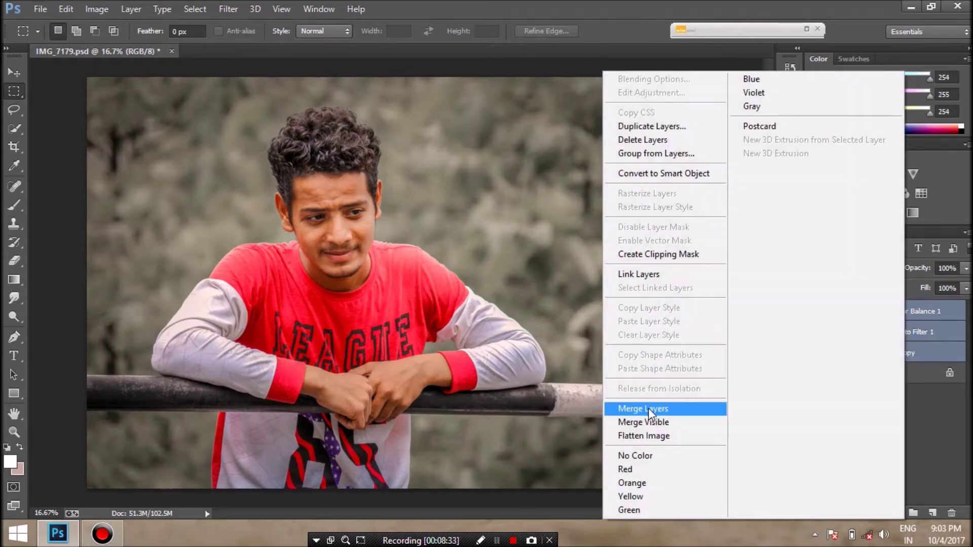
pyautogui.click(649, 408)
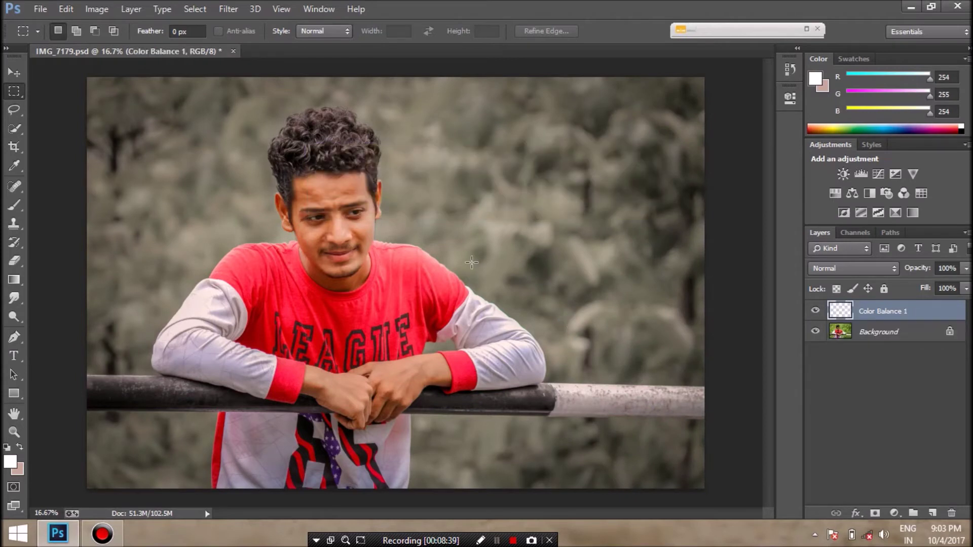
pyautogui.click(228, 9)
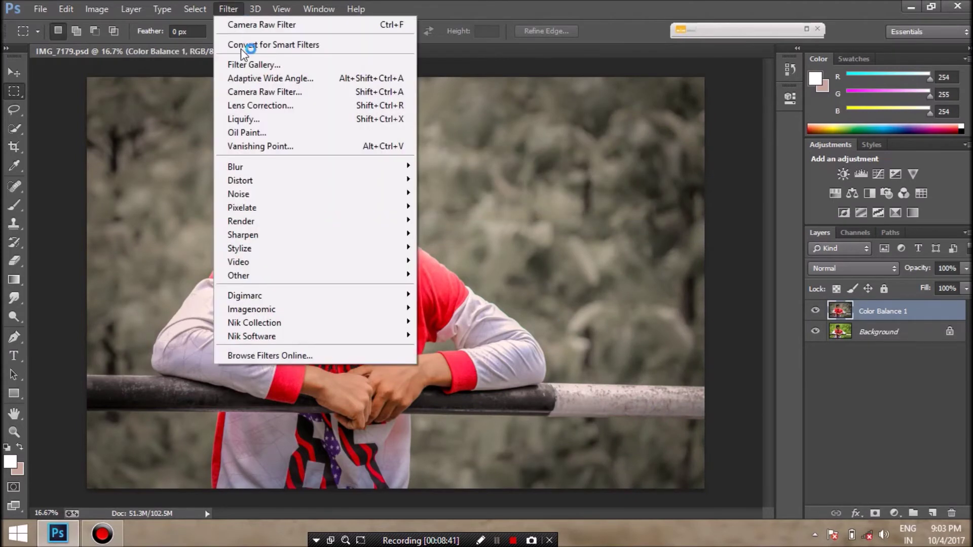
# Step: Open Camera Raw on the merged layer; set Exposure +0.05, Contrast -3, Highlights -16, Shadows +9, Blacks -11
pyautogui.click(255, 93)
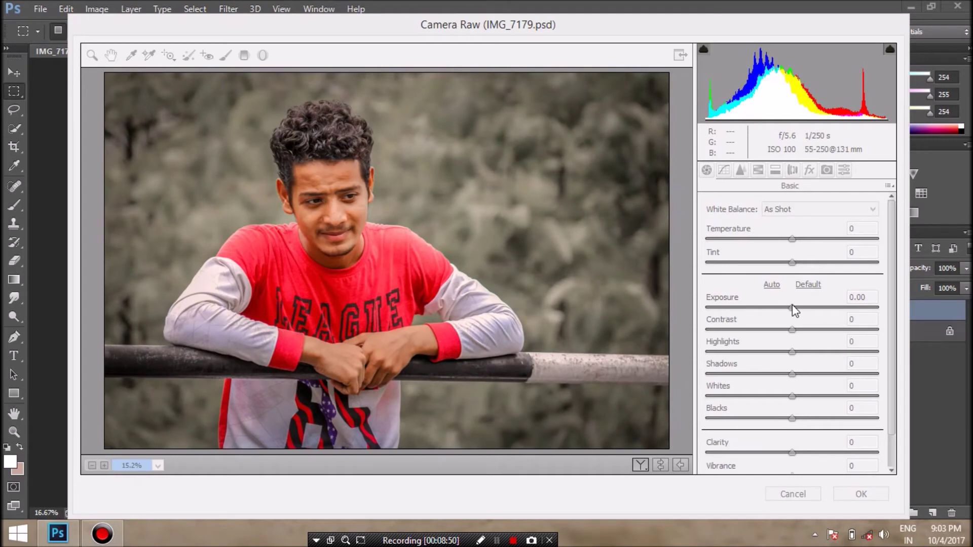
pyautogui.click(793, 307)
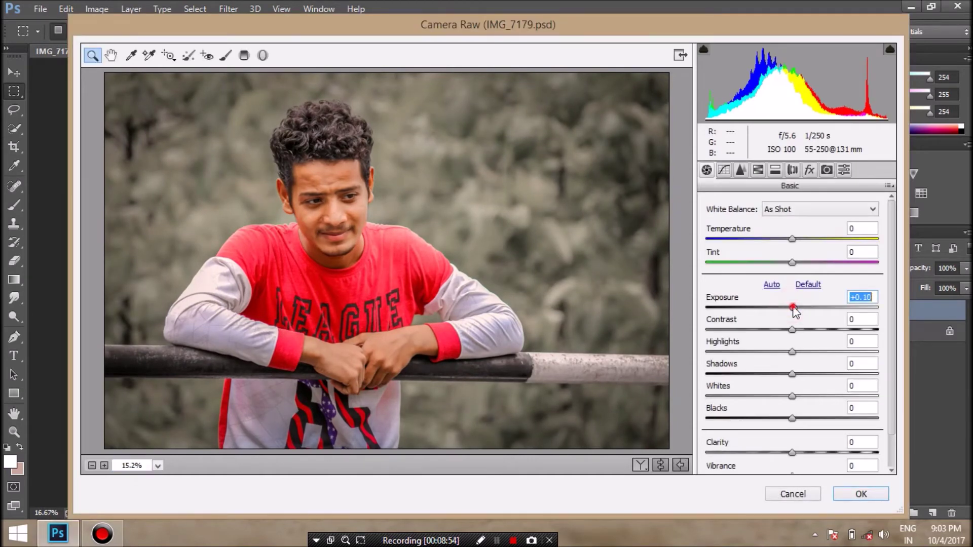
pyautogui.moveTo(794, 306); pyautogui.dragTo(792, 307)
pyautogui.click(789, 328)
pyautogui.moveTo(794, 353)
pyautogui.mouseDown()
pyautogui.moveTo(779, 353)
pyautogui.moveTo(801, 375)
pyautogui.mouseUp()
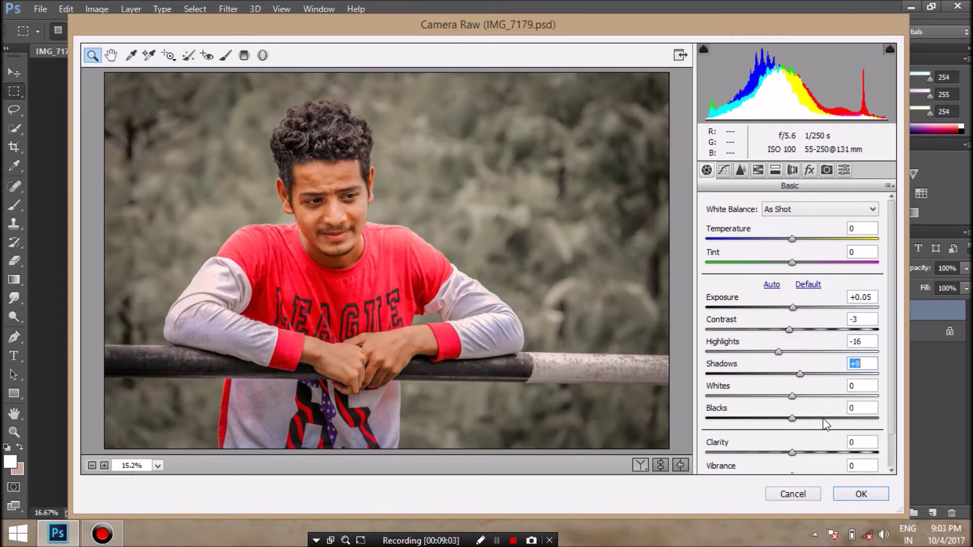
pyautogui.click(784, 419)
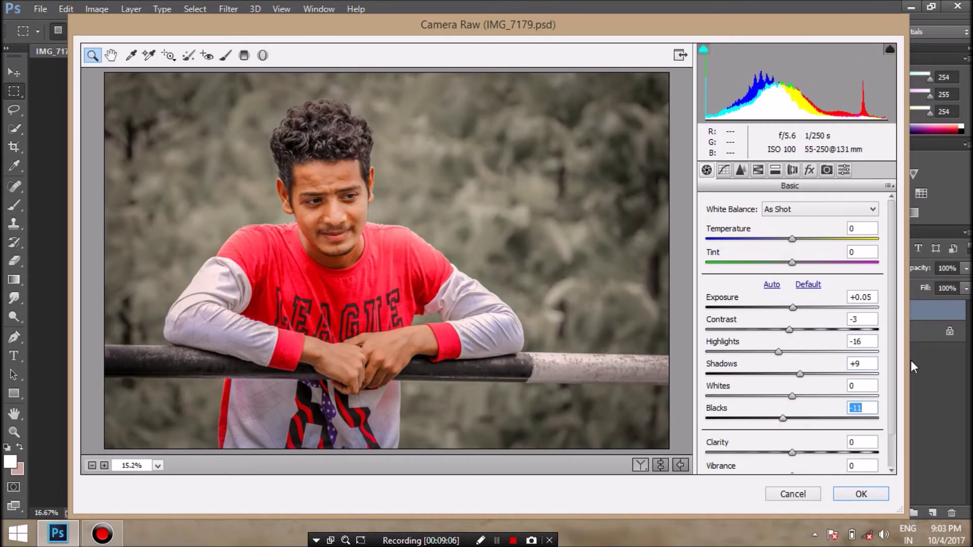
# Step: Set Clarity +3, Vibrance +3 and a -13 post-crop vignette
pyautogui.scroll(-1, 892, 368)
pyautogui.moveTo(792, 357); pyautogui.dragTo(798, 358)
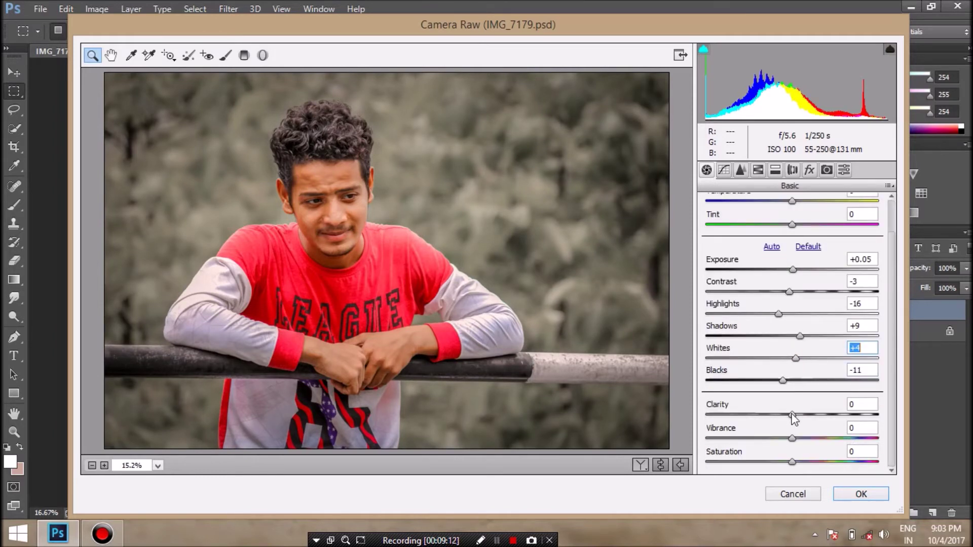
pyautogui.write('32')
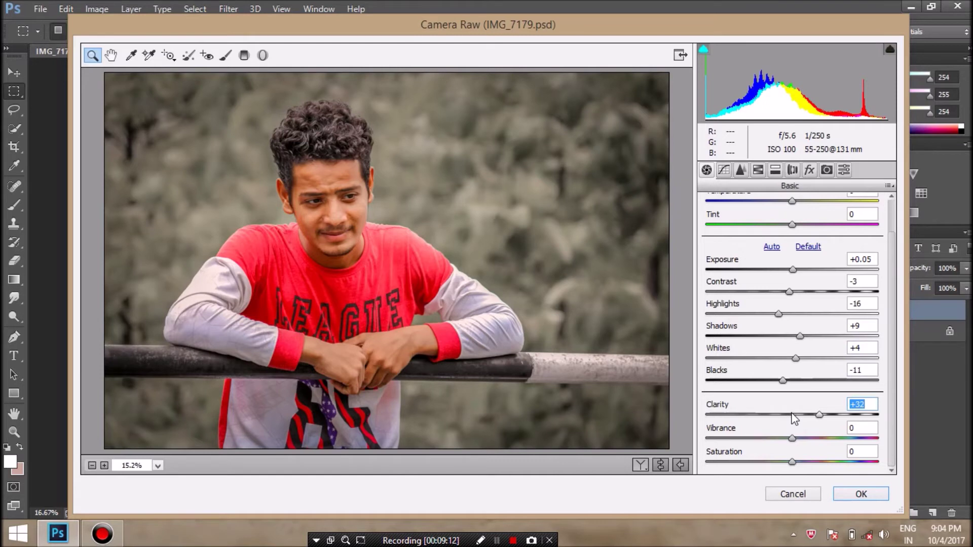
pyautogui.press('Return')
pyautogui.moveTo(809, 414)
pyautogui.mouseDown()
pyautogui.moveTo(795, 414)
pyautogui.moveTo(821, 439)
pyautogui.mouseUp()
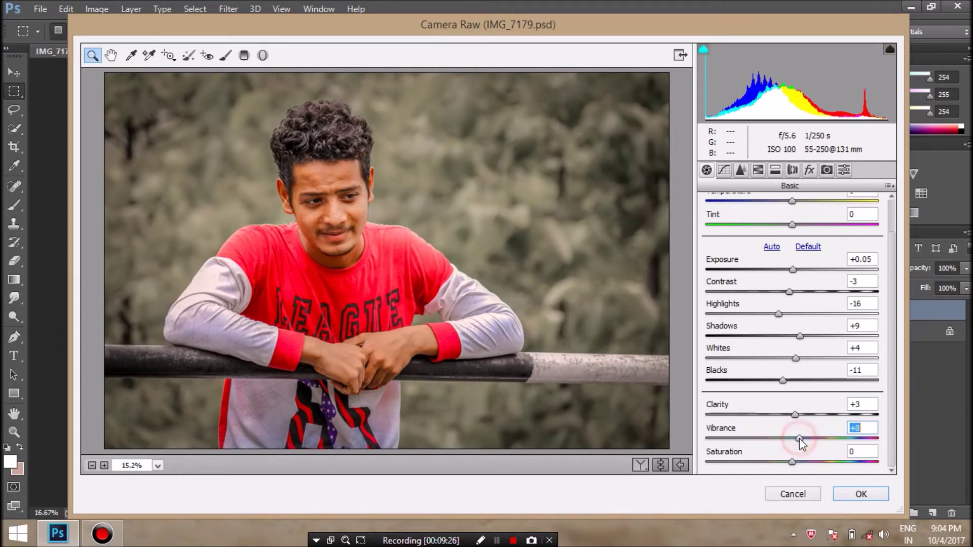
pyautogui.click(794, 439)
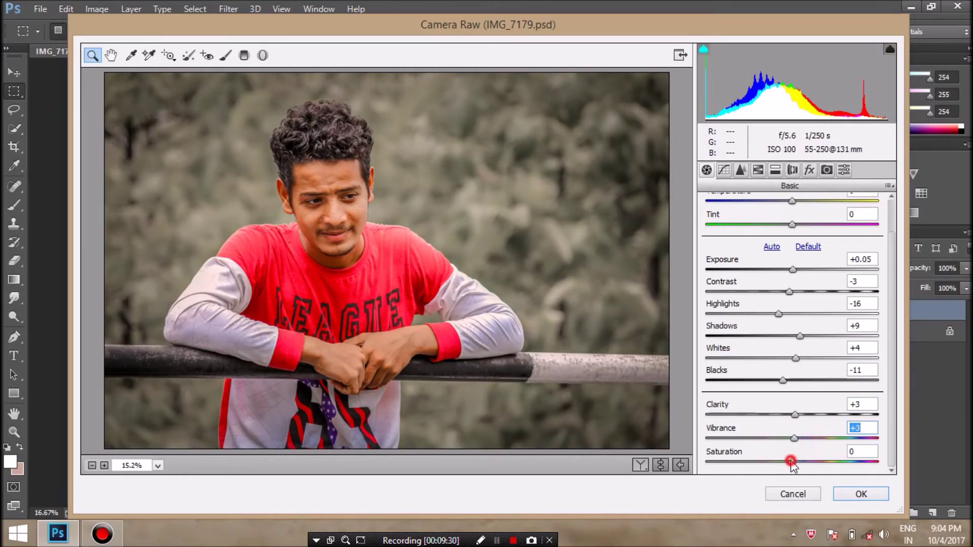
pyautogui.click(810, 171)
pyautogui.click(786, 353)
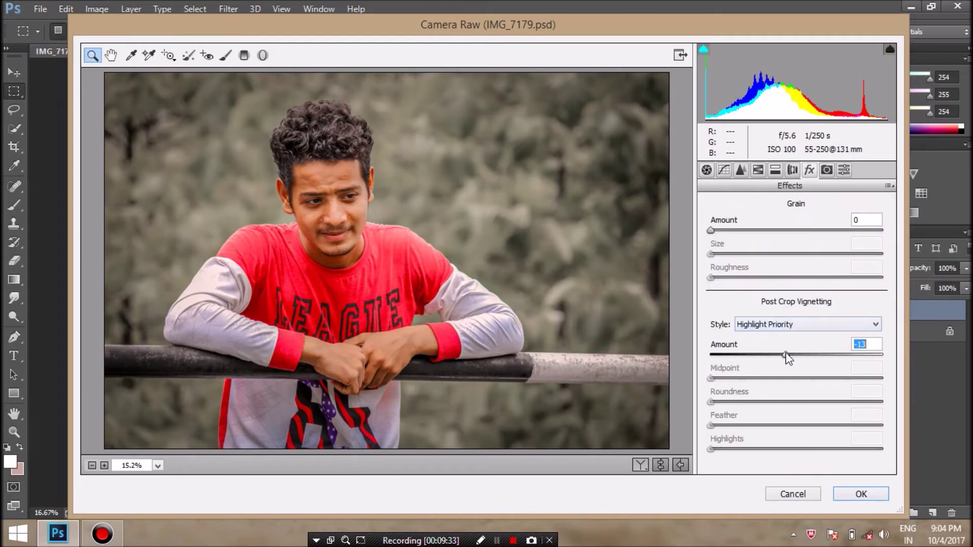
# Step: In HSL Saturation, set Reds to +5 and Yellows to -3
pyautogui.click(786, 355)
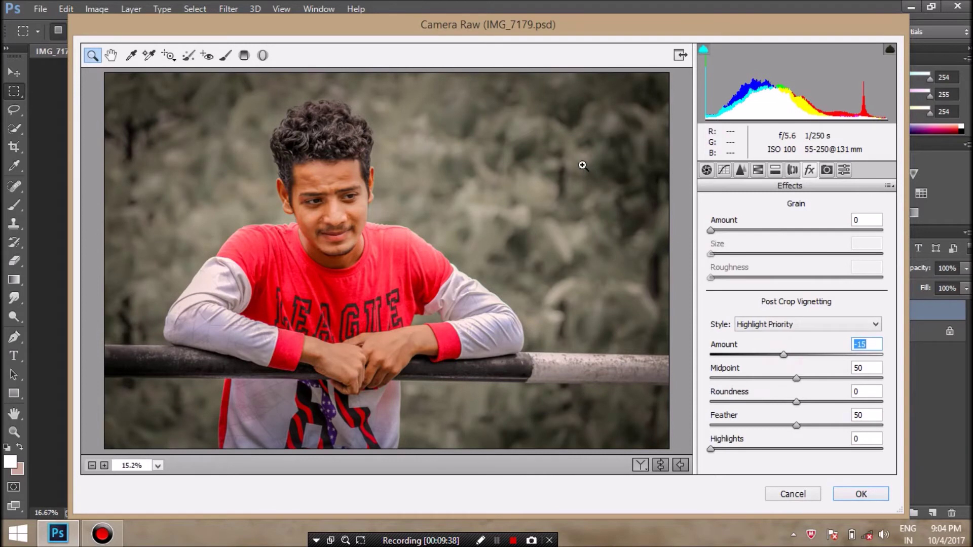
pyautogui.click(777, 170)
pyautogui.moveTo(796, 271); pyautogui.dragTo(801, 271)
pyautogui.moveTo(796, 318); pyautogui.dragTo(793, 319)
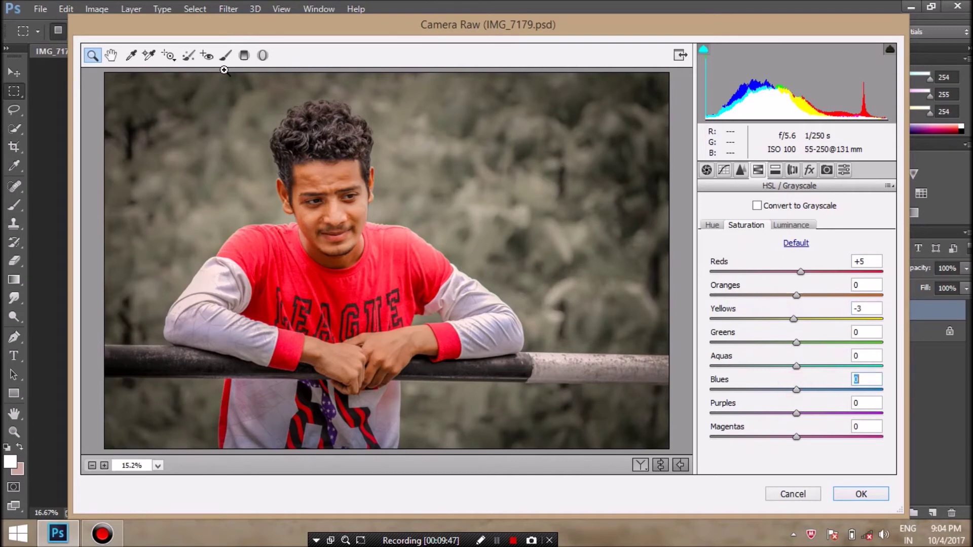
# Step: Brush a +0.25 exposure local adjustment onto the face
pyautogui.click(226, 54)
pyautogui.moveTo(334, 162); pyautogui.dragTo(349, 223)
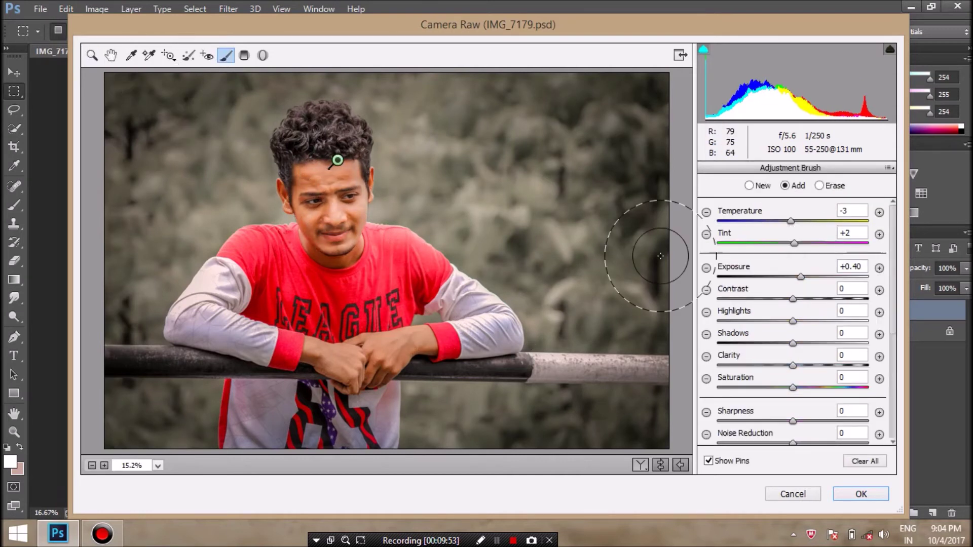
pyautogui.moveTo(801, 276); pyautogui.dragTo(794, 277)
pyautogui.press('z')
pyautogui.click(707, 170)
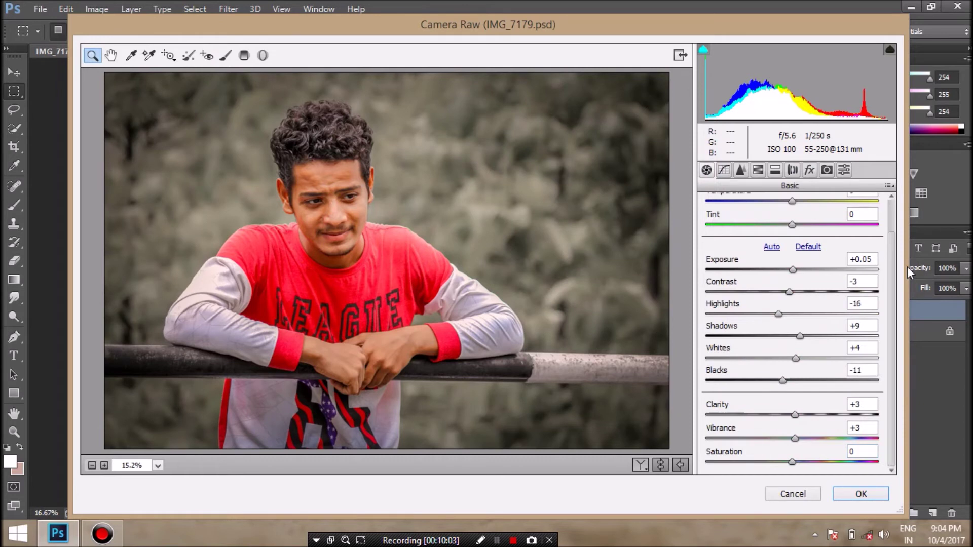
# Step: Set the white balance to Temperature -3 and Tint +2
pyautogui.scroll(2, 787, 242)
pyautogui.click(786, 235)
pyautogui.click(786, 234)
pyautogui.click(793, 259)
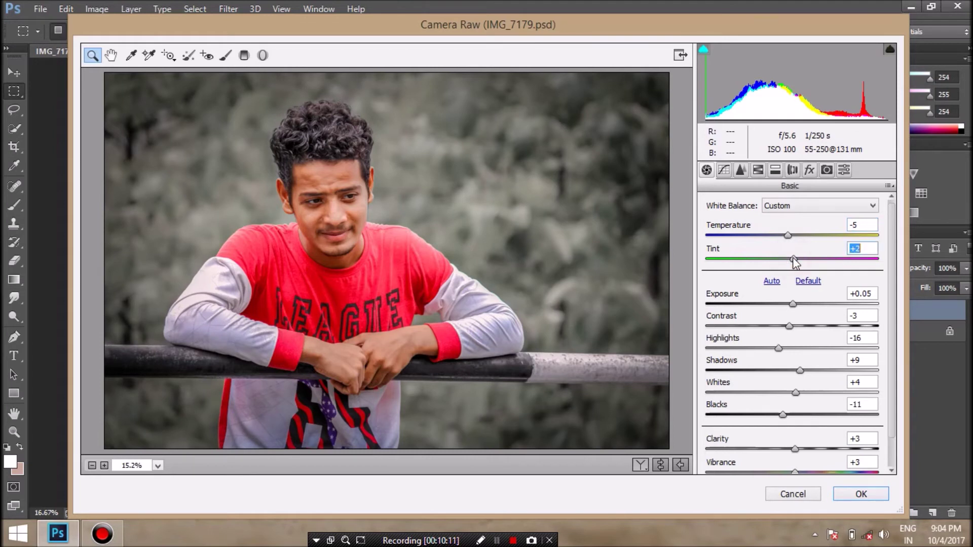
pyautogui.click(786, 234)
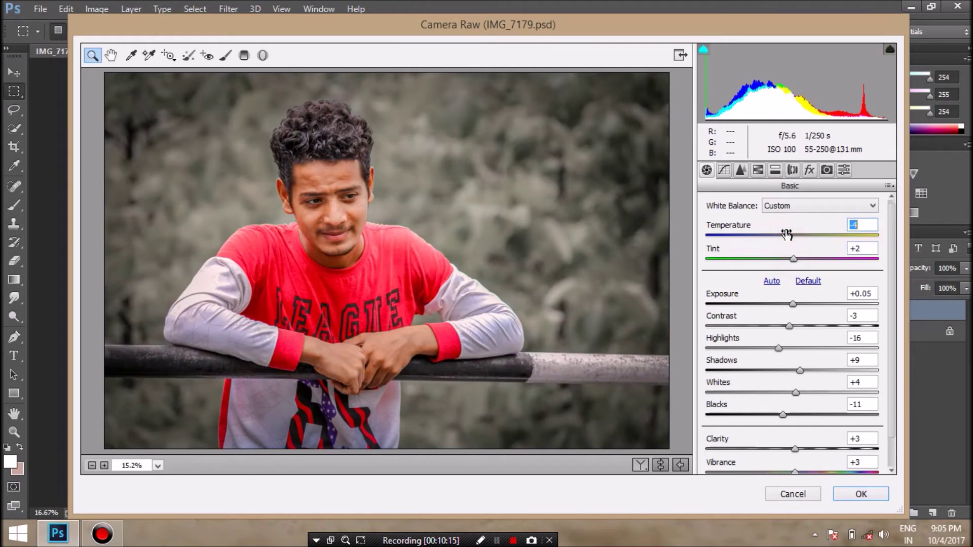
pyautogui.moveTo(786, 236)
pyautogui.mouseDown()
pyautogui.moveTo(776, 236)
pyautogui.moveTo(801, 236)
pyautogui.mouseUp()
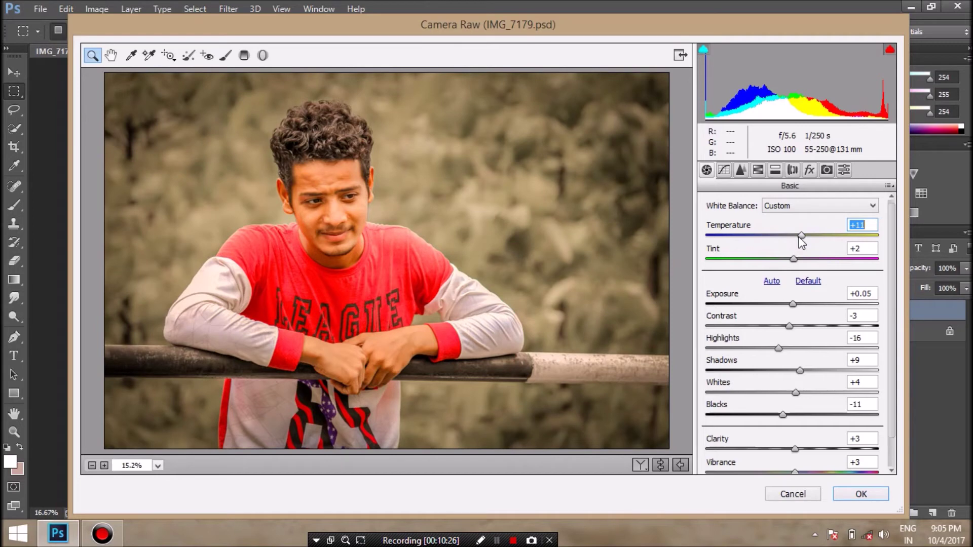
pyautogui.moveTo(798, 237); pyautogui.dragTo(790, 236)
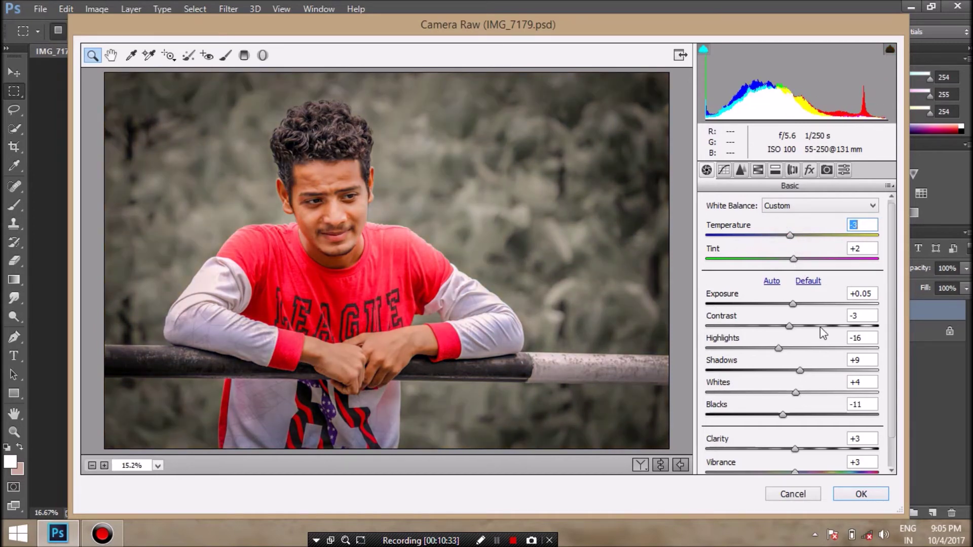
# Step: Deepen the post-crop vignette to -18 and apply the Camera Raw filter
pyautogui.click(811, 170)
pyautogui.click(781, 354)
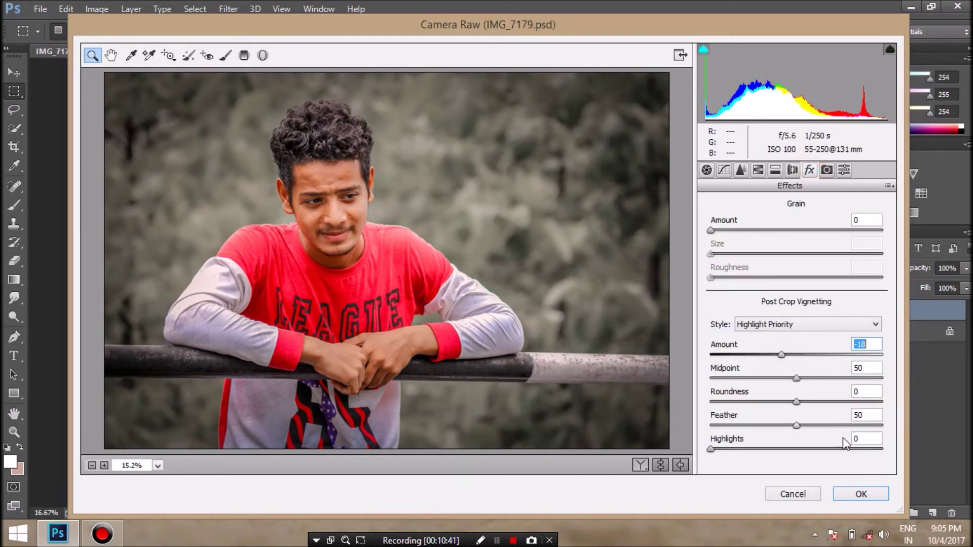
pyautogui.click(868, 496)
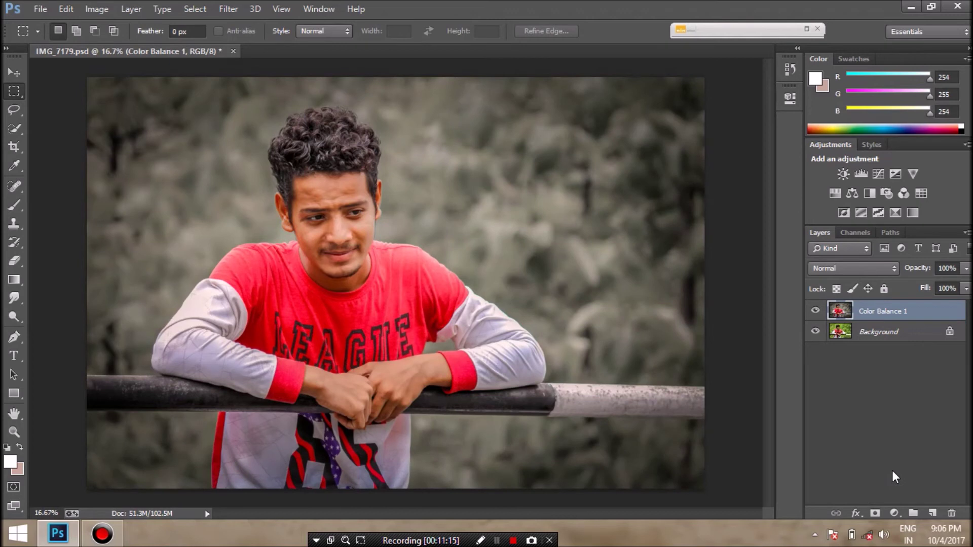
# Step: Add a Photo Filter layer, try Orange and Blue, and settle on Warming Filter (85)
pyautogui.click(897, 513)
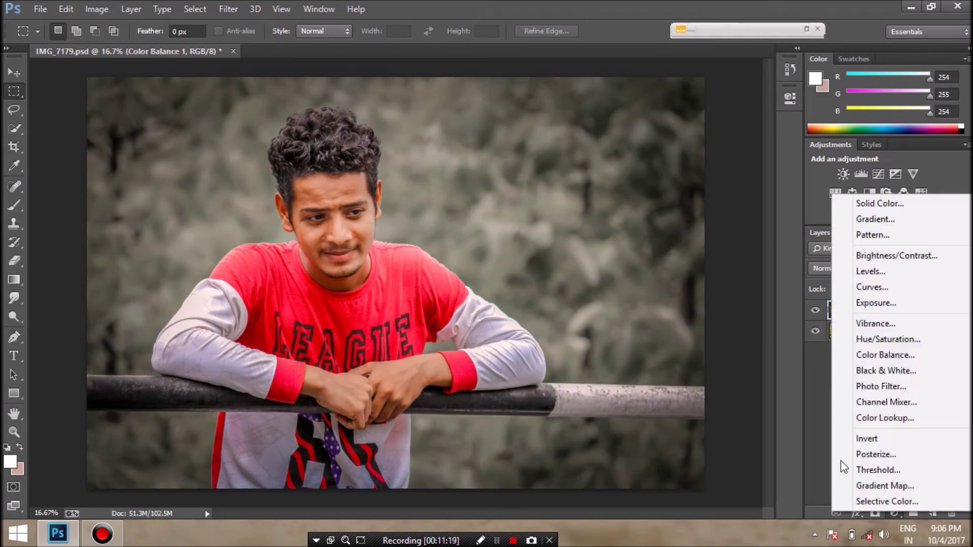
pyautogui.click(888, 387)
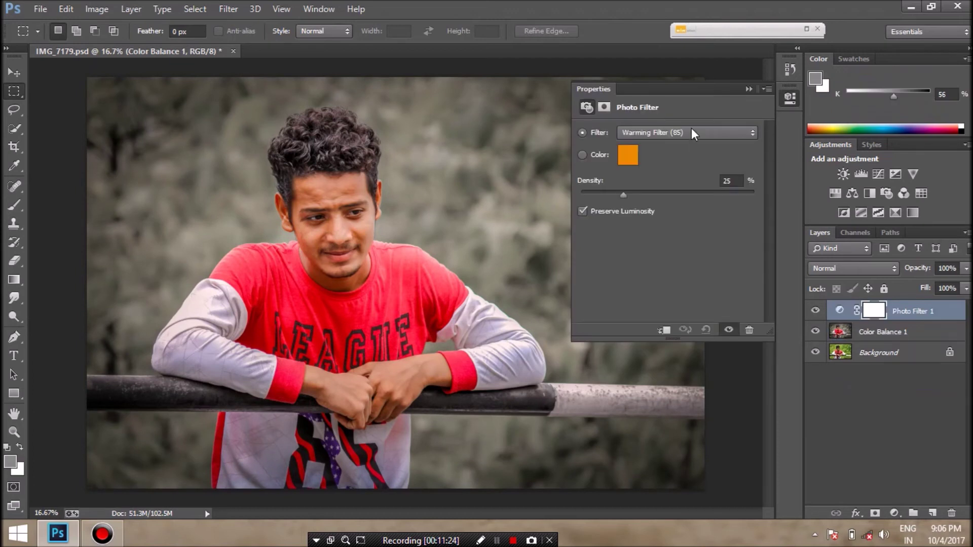
pyautogui.click(687, 133)
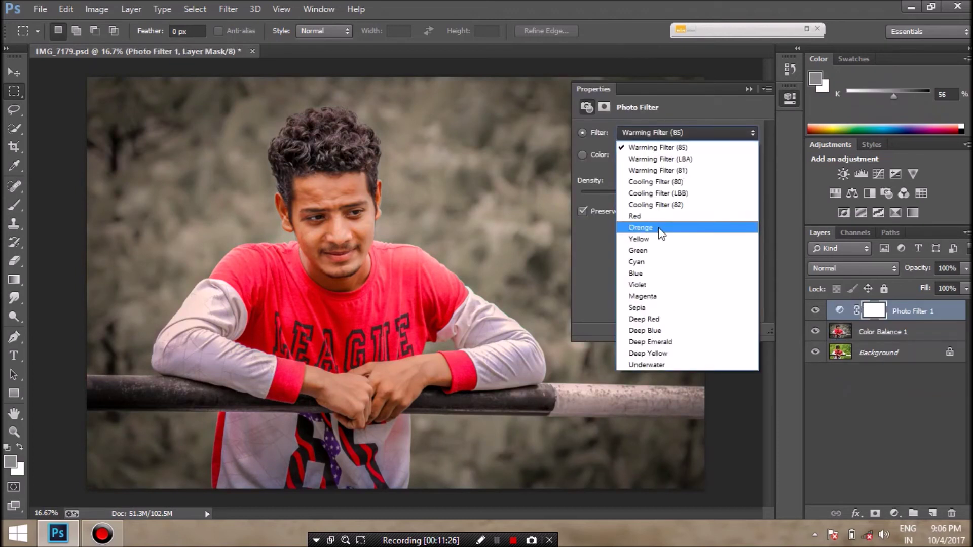
pyautogui.click(659, 229)
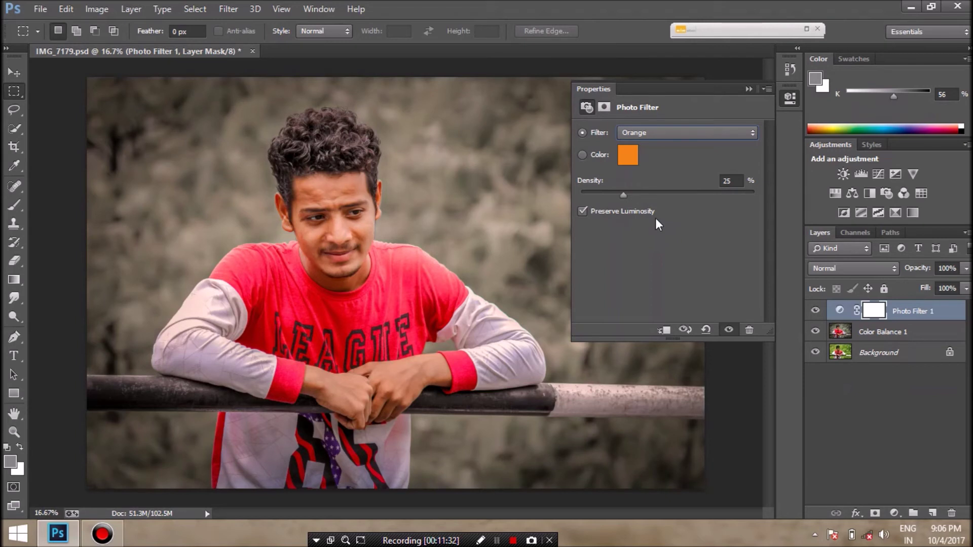
pyautogui.click(679, 132)
pyautogui.click(642, 273)
pyautogui.click(634, 134)
pyautogui.click(651, 148)
pyautogui.click(750, 89)
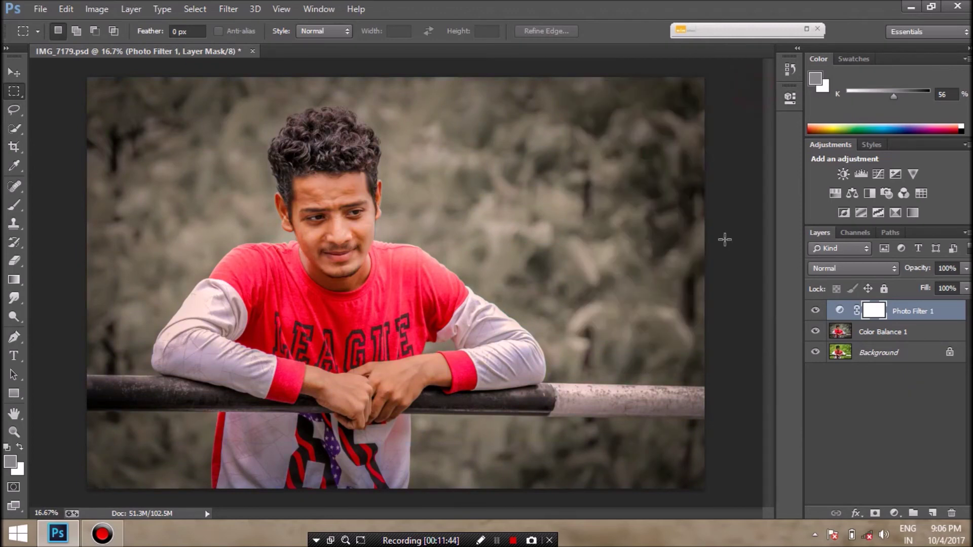
# Step: Merge Photo Filter 1 down into Color Balance 1
pyautogui.rightClick(906, 312)
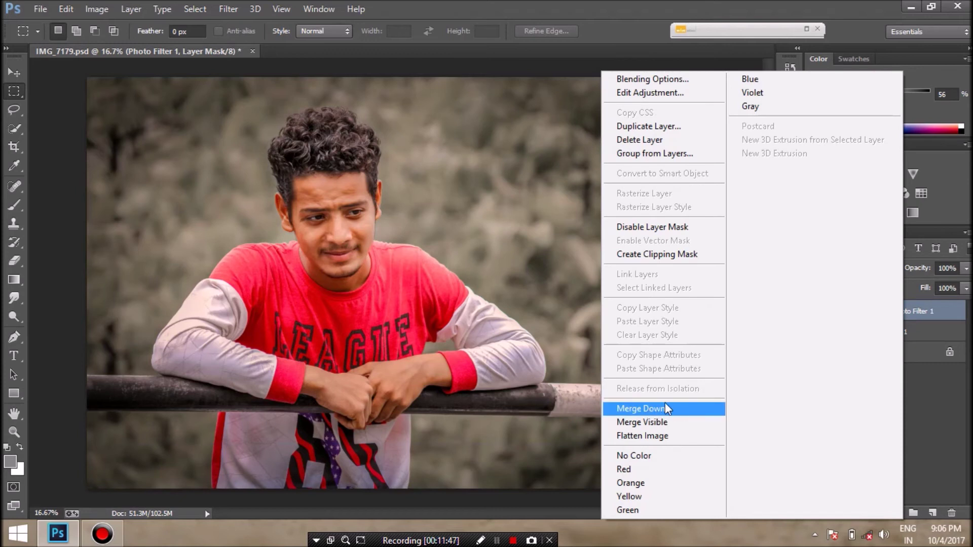
pyautogui.click(666, 408)
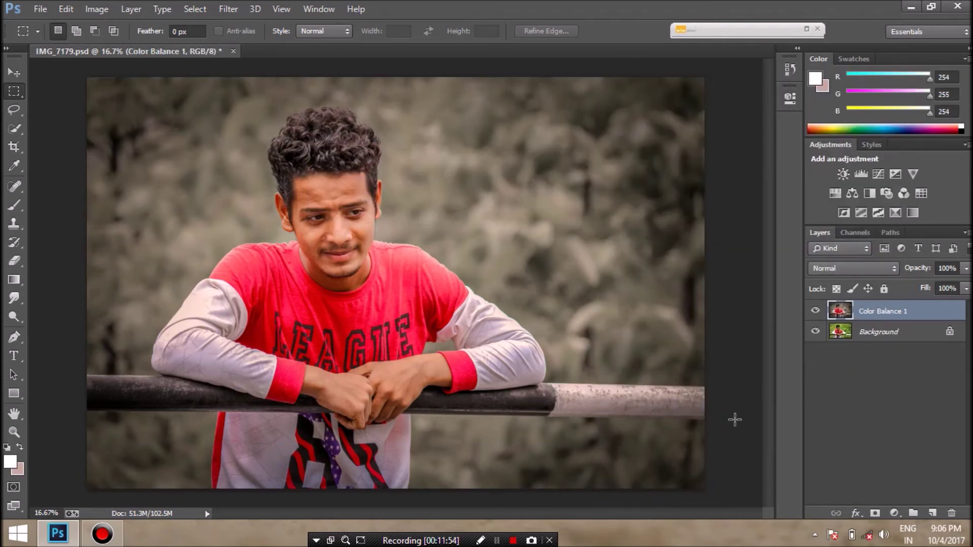
pyautogui.click(229, 9)
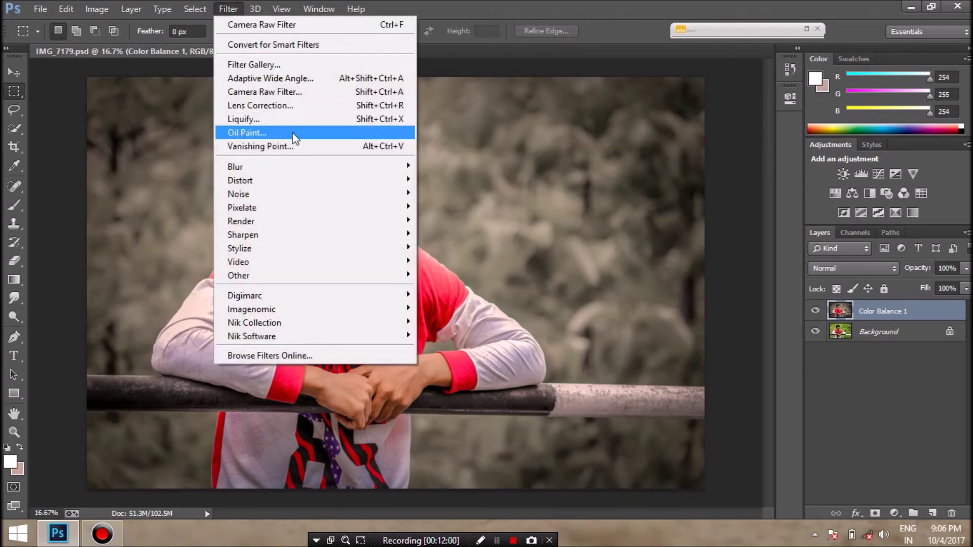
# Step: Open the Oil Paint filter and set Angular Direction and Shine to 0
pyautogui.click(297, 135)
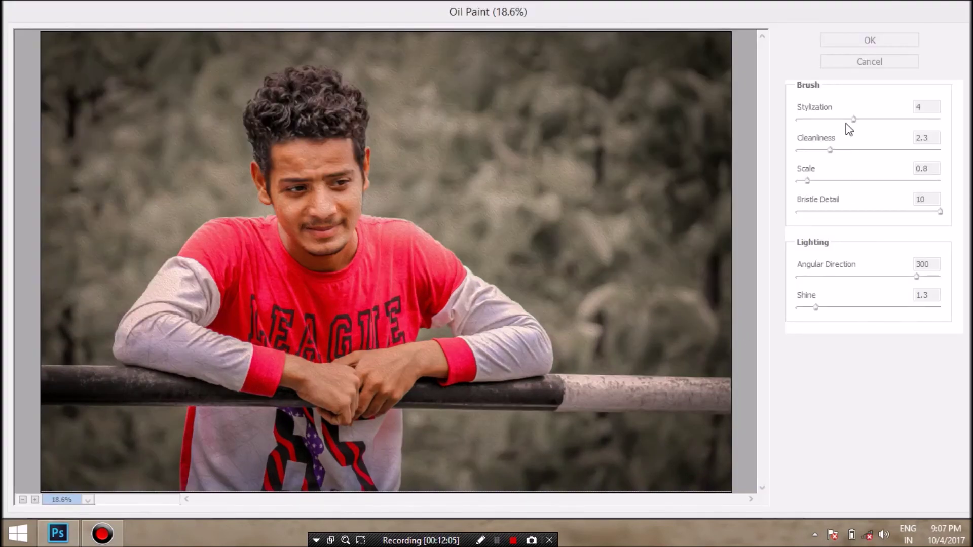
pyautogui.click(798, 120)
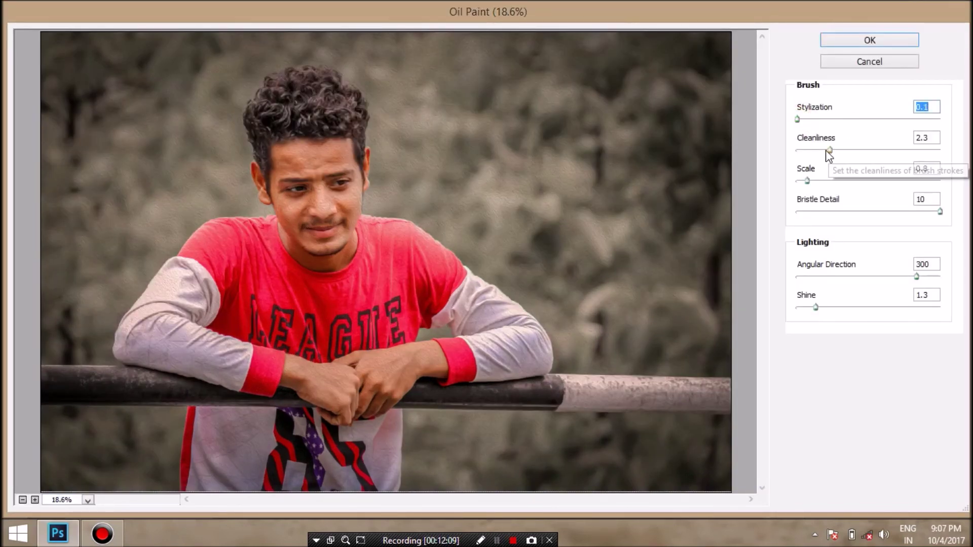
pyautogui.click(804, 277)
pyautogui.click(799, 307)
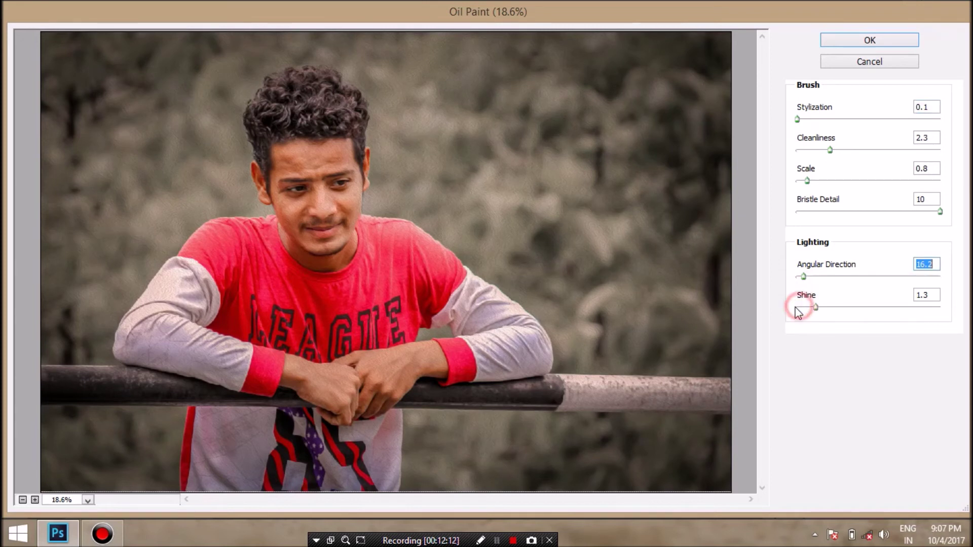
pyautogui.click(797, 277)
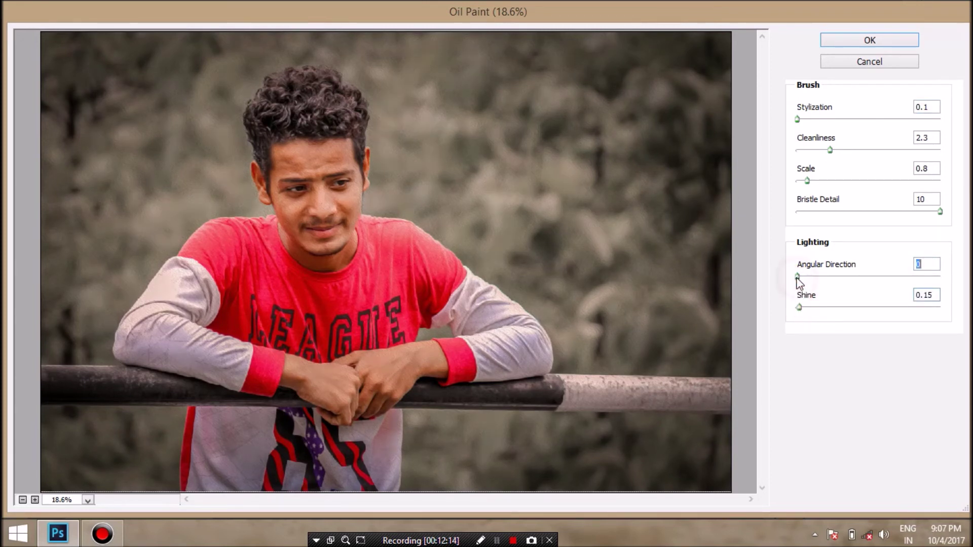
pyautogui.click(797, 307)
# Step: Set Oil Paint Stylization 5.2, Cleanliness 5.55, Scale 6.04 and apply it
pyautogui.moveTo(807, 181); pyautogui.dragTo(827, 181)
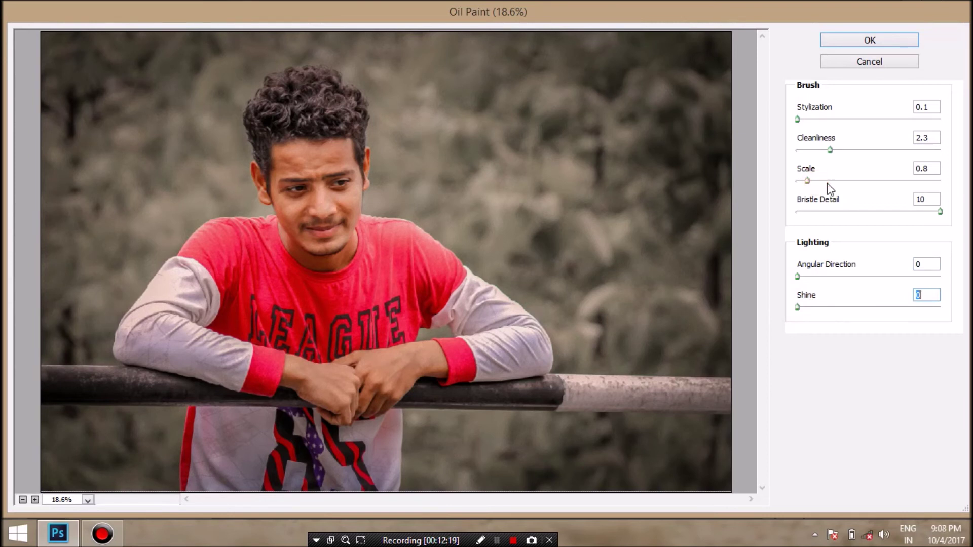
pyautogui.click(831, 150)
pyautogui.click(837, 120)
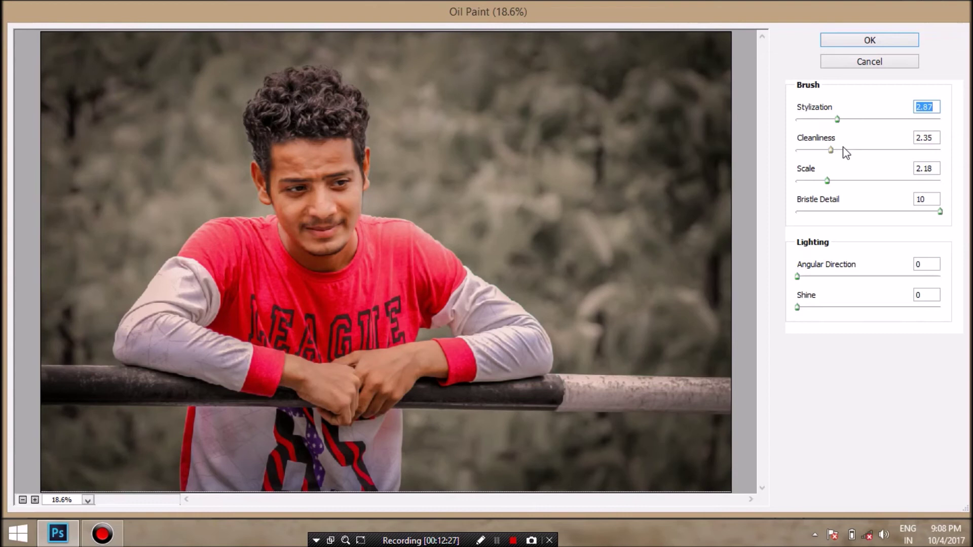
pyautogui.moveTo(830, 150); pyautogui.dragTo(828, 181)
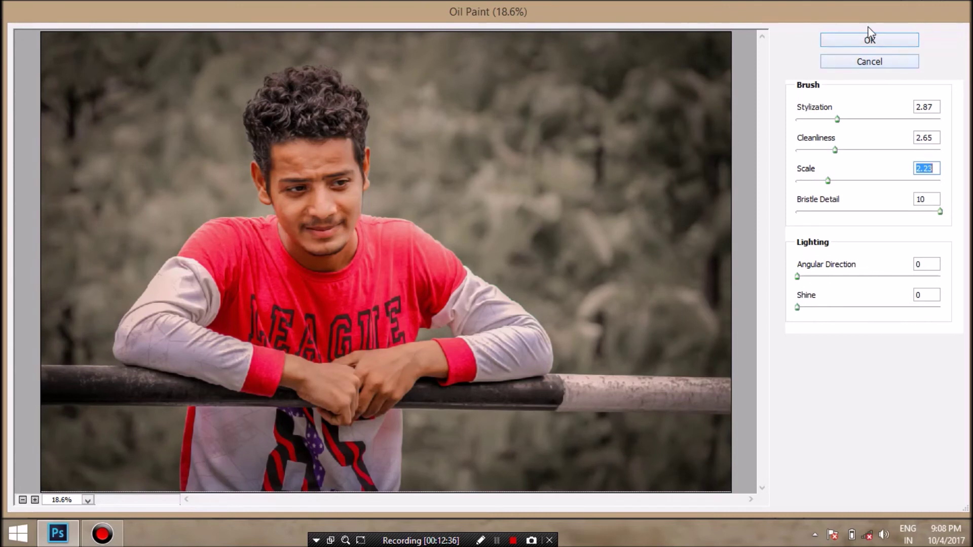
pyautogui.click(884, 181)
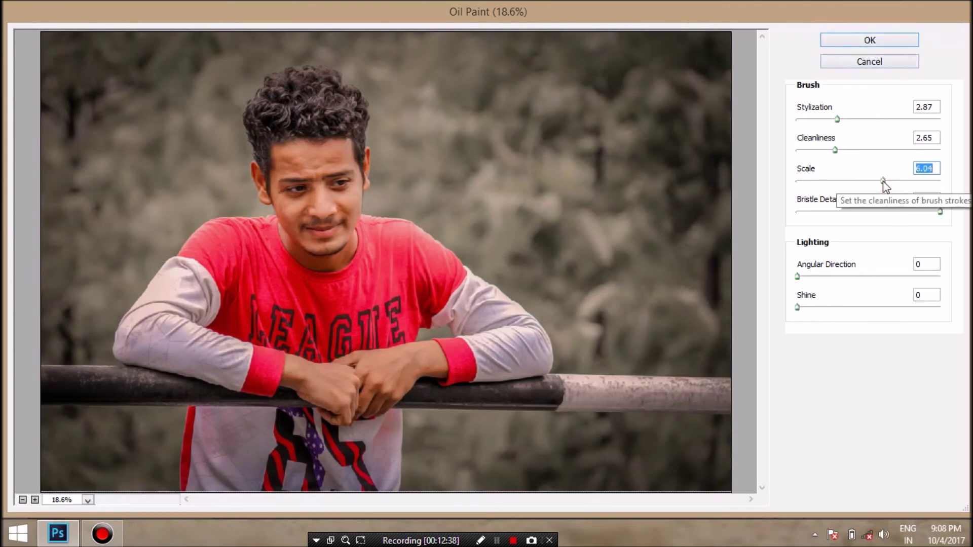
pyautogui.click(874, 150)
pyautogui.click(870, 119)
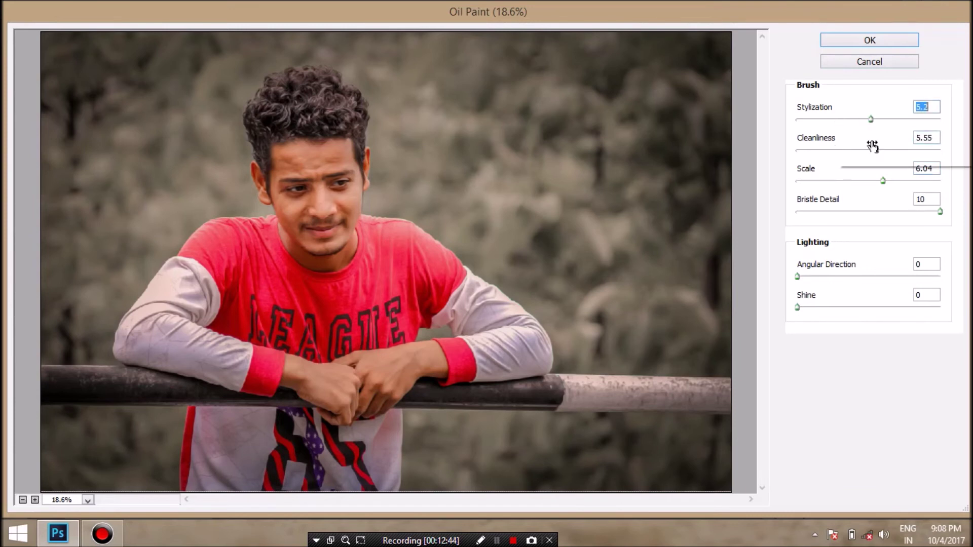
pyautogui.click(843, 41)
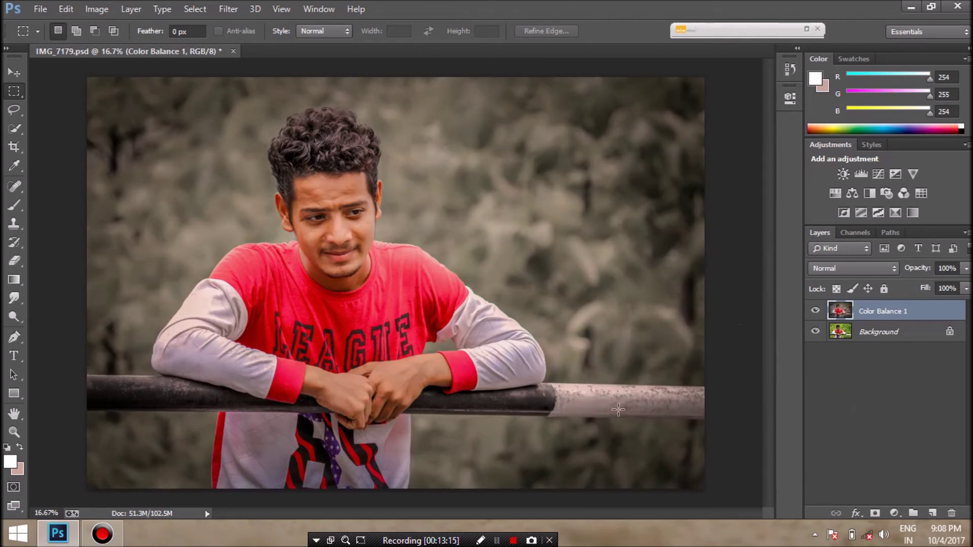
# Step: Duplicate Color Balance 1, lower the copy to 50% opacity, and merge it down
pyautogui.hotkey('ctrl', 'j')
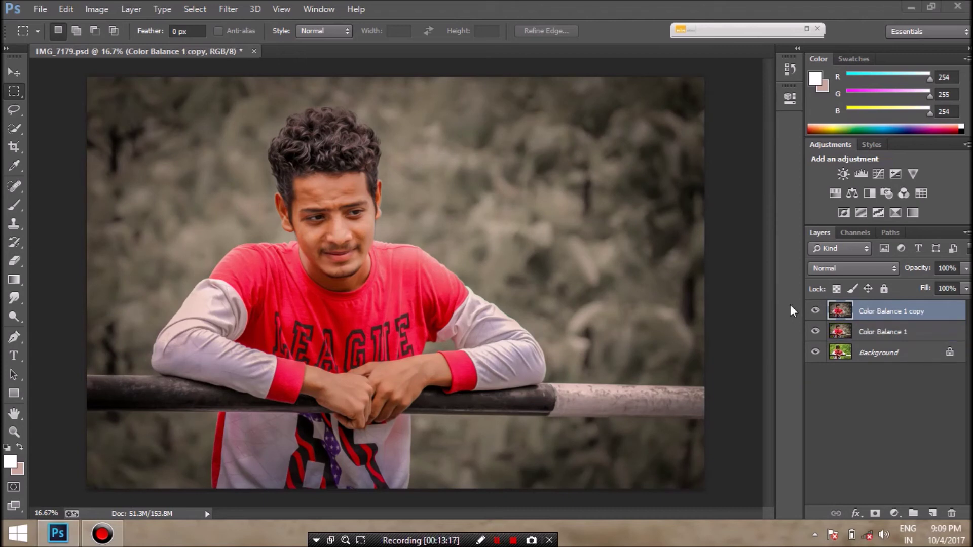
pyautogui.click(814, 312)
pyautogui.click(815, 312)
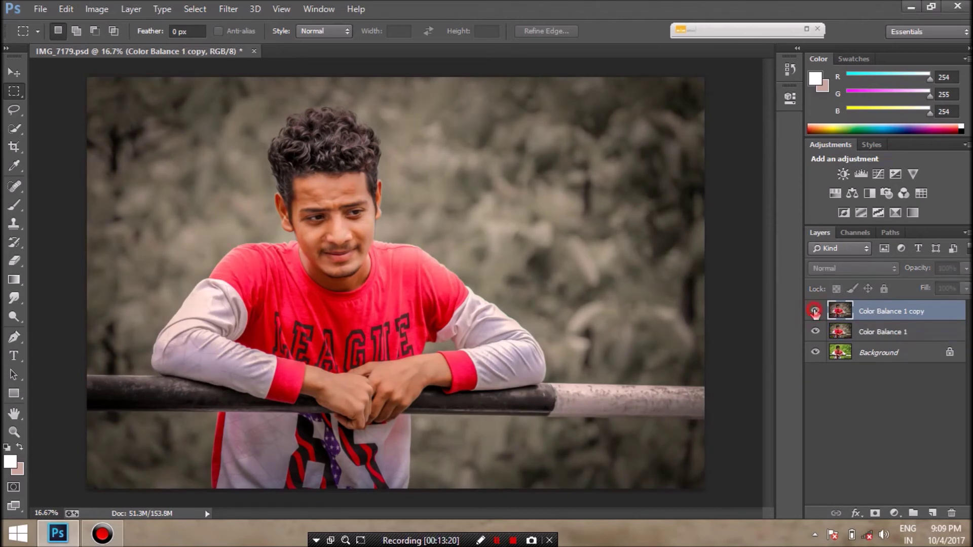
pyautogui.moveTo(967, 268); pyautogui.dragTo(930, 284)
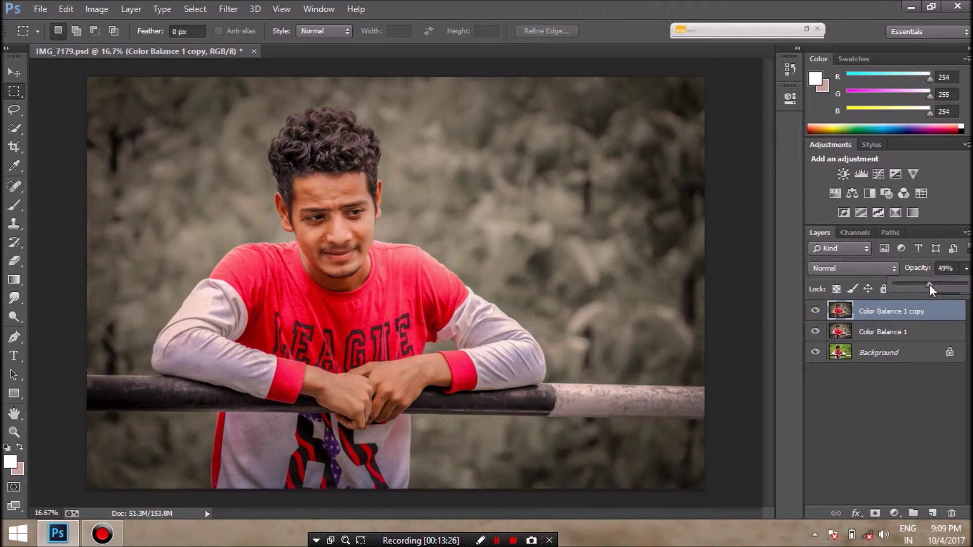
pyautogui.rightClick(888, 317)
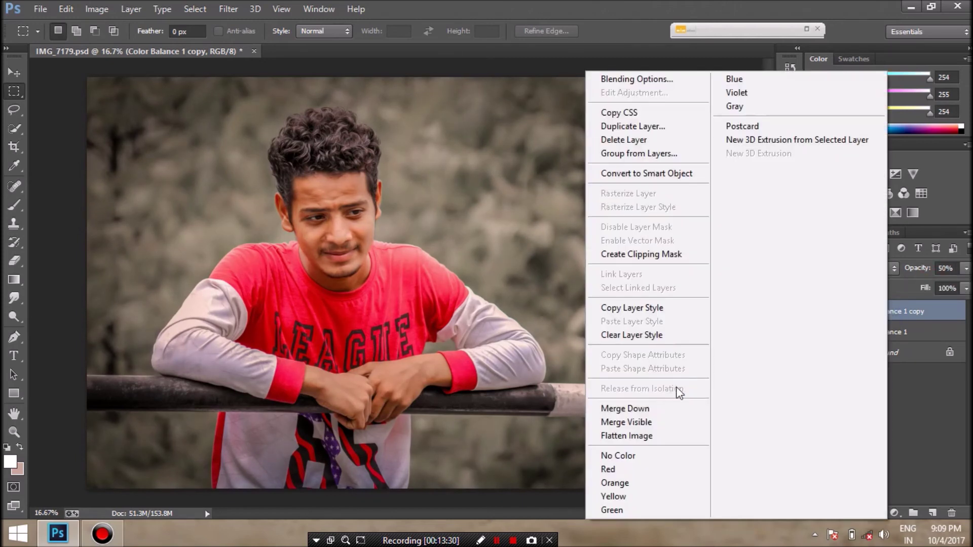
pyautogui.click(654, 409)
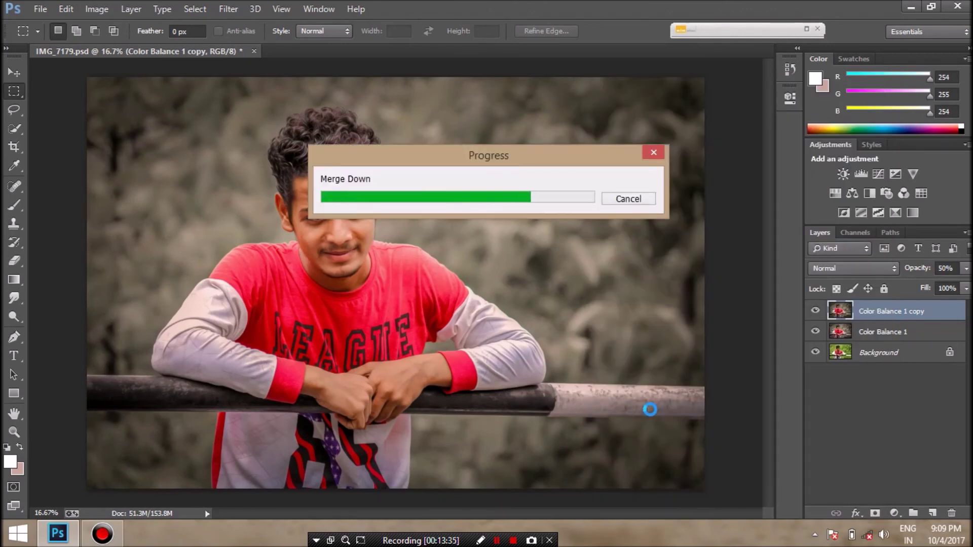
pyautogui.click(233, 9)
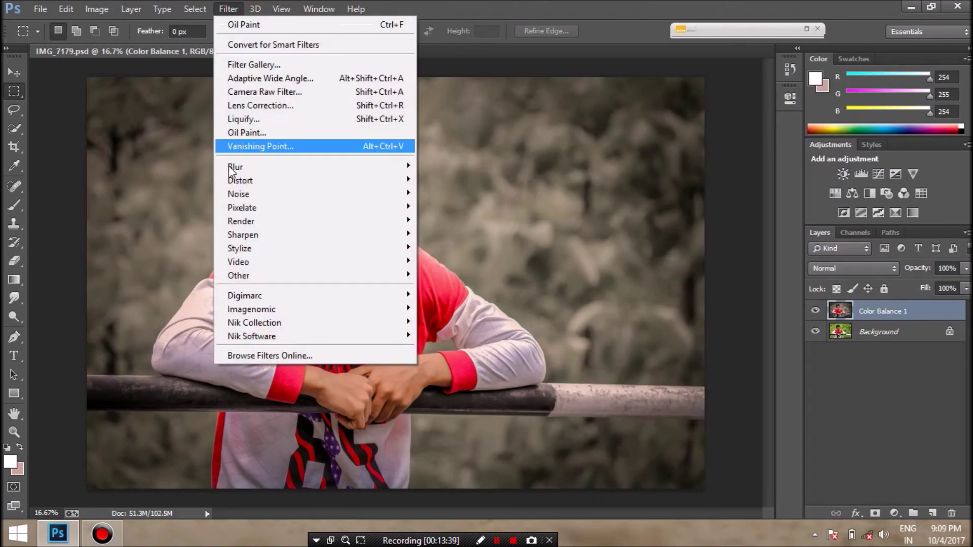
# Step: In Camera Raw set Exposure +0.10, Contrast -5, Blacks -3, Clarity +1, and a -10 vignette
pyautogui.click(234, 129)
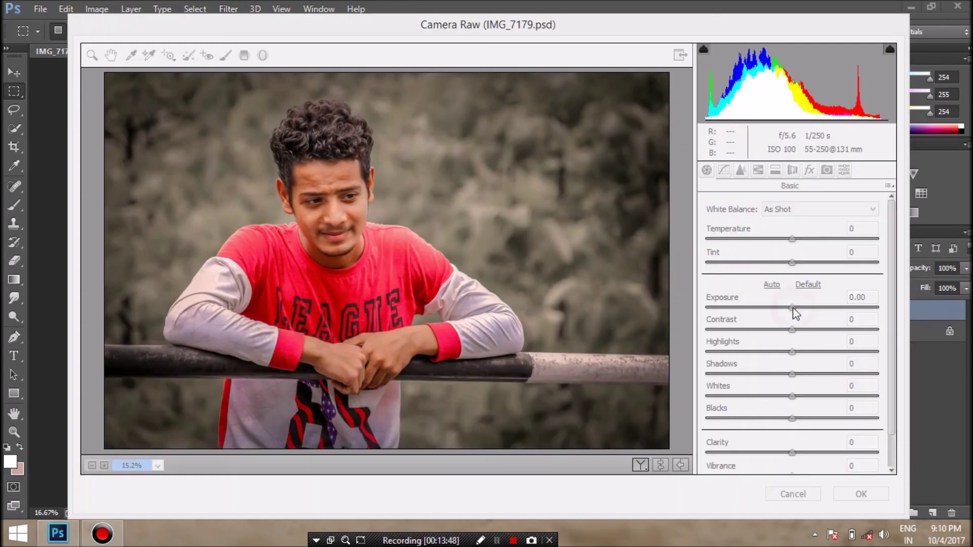
pyautogui.moveTo(794, 307)
pyautogui.mouseDown()
pyautogui.moveTo(782, 352)
pyautogui.moveTo(795, 374)
pyautogui.moveTo(794, 414)
pyautogui.mouseUp()
pyautogui.click(792, 352)
pyautogui.click(794, 418)
pyautogui.click(891, 445)
pyautogui.click(793, 438)
pyautogui.click(809, 170)
pyautogui.moveTo(797, 354)
pyautogui.mouseDown()
pyautogui.moveTo(781, 354)
pyautogui.moveTo(792, 359)
pyautogui.mouseUp()
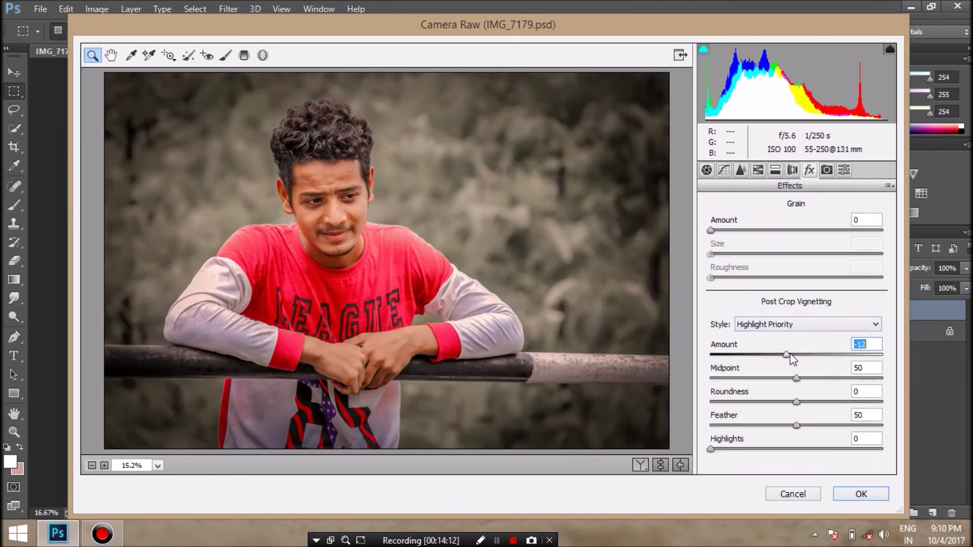
# Step: Brush a +0.25 exposure local adjustment onto the hair
pyautogui.click(226, 55)
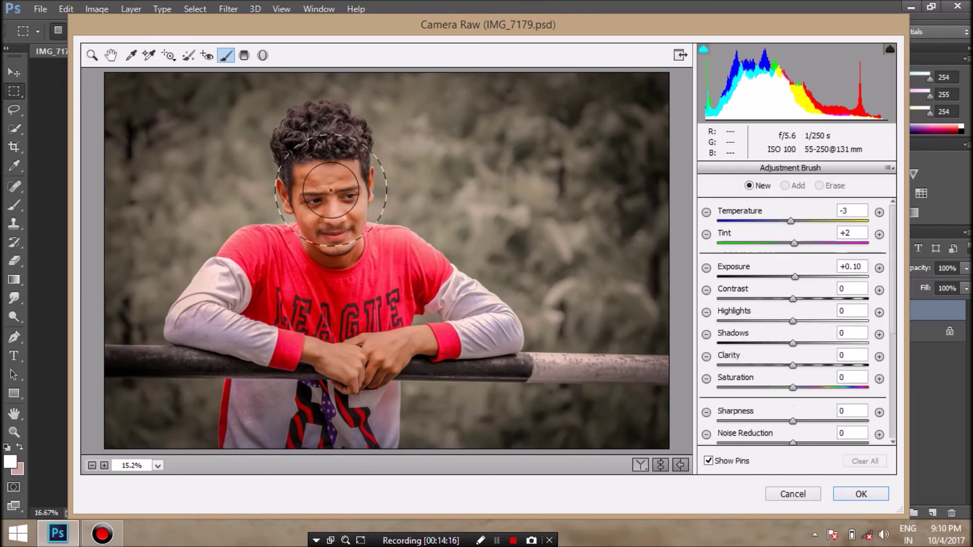
pyautogui.click(335, 140)
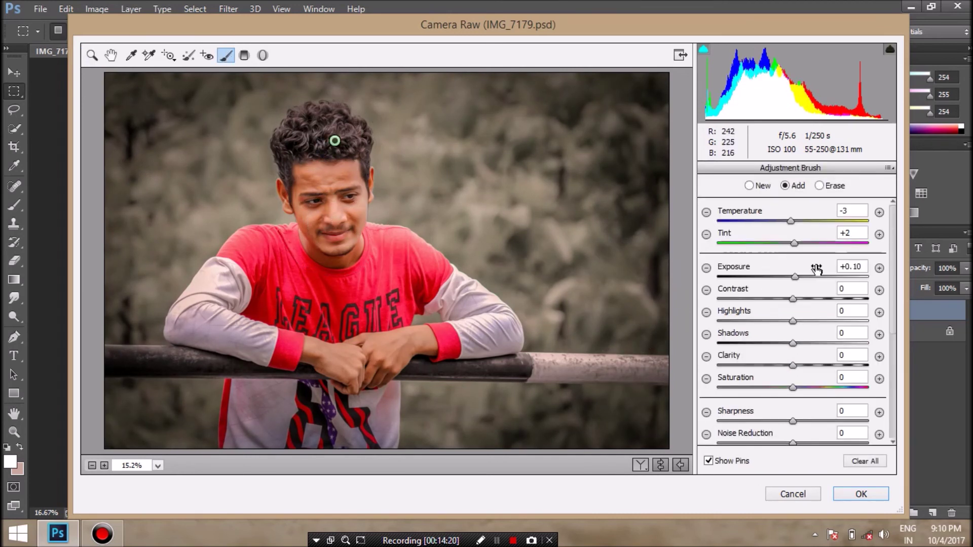
pyautogui.moveTo(797, 278); pyautogui.dragTo(800, 277)
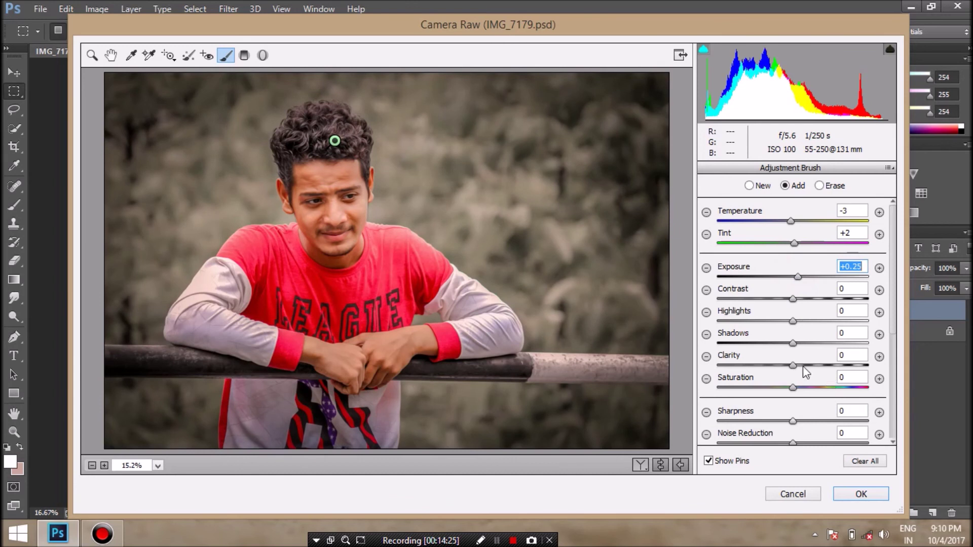
pyautogui.press('z')
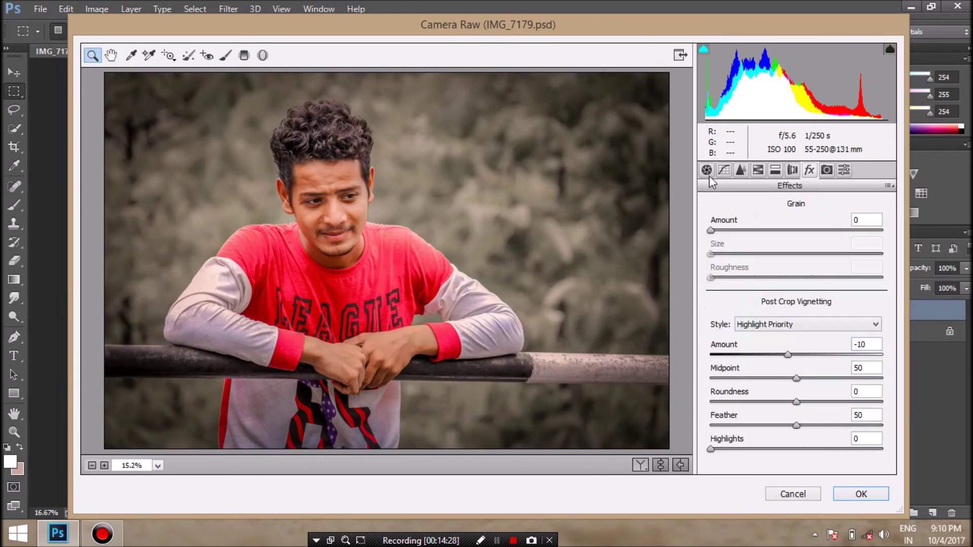
# Step: Cool the white balance to Temperature -7, Tint +3 and apply the filter
pyautogui.click(707, 170)
pyautogui.moveTo(892, 263)
pyautogui.mouseDown()
pyautogui.moveTo(785, 240)
pyautogui.moveTo(794, 265)
pyautogui.moveTo(784, 238)
pyautogui.mouseUp()
pyautogui.click(792, 262)
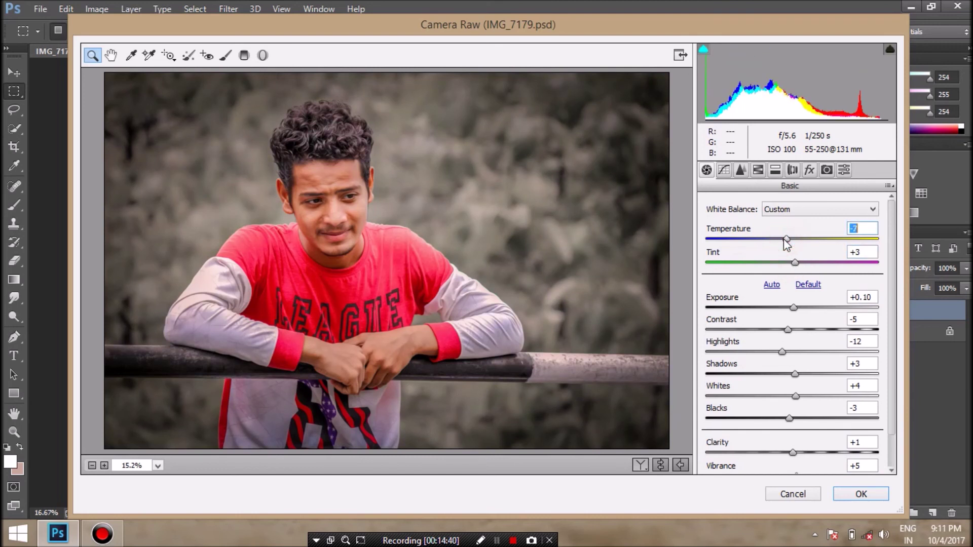
pyautogui.moveTo(787, 239); pyautogui.dragTo(788, 239)
pyautogui.click(860, 493)
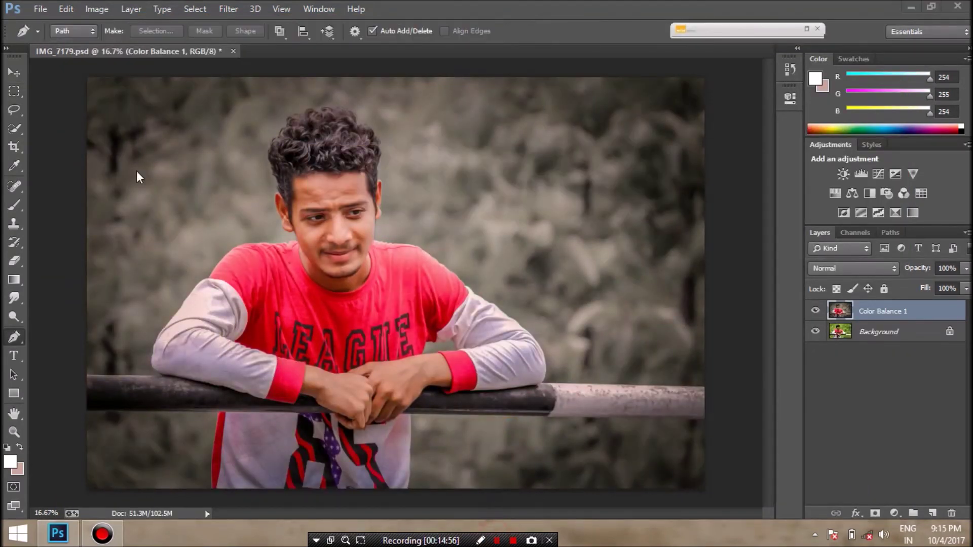
# Step: Add a radial white Gradient Fill layer positioned at the upper-right background
pyautogui.click(15, 74)
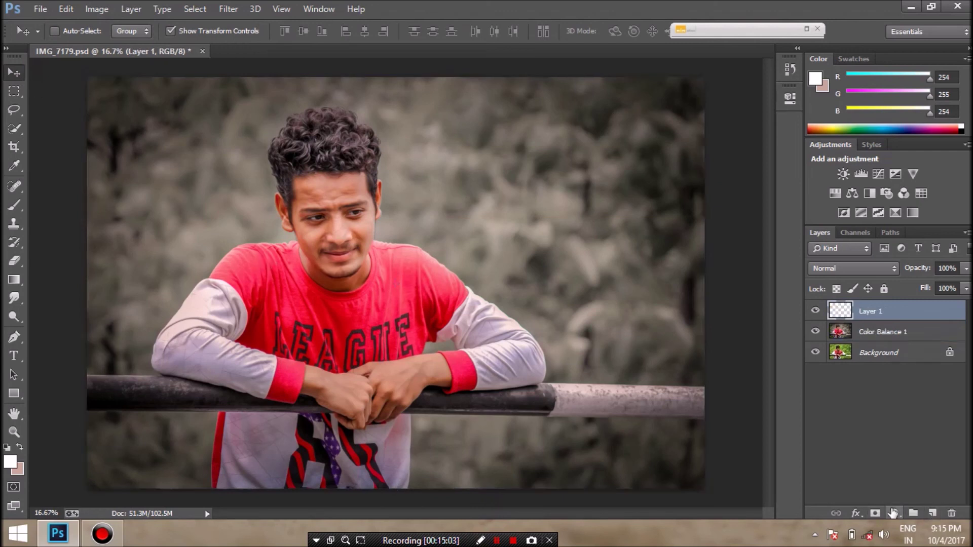
pyautogui.click(914, 513)
pyautogui.click(900, 218)
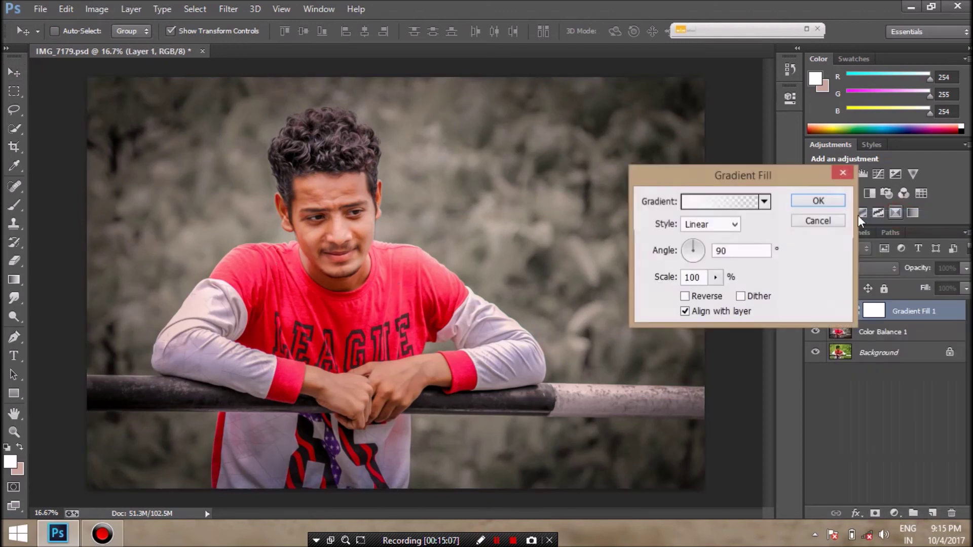
pyautogui.click(735, 225)
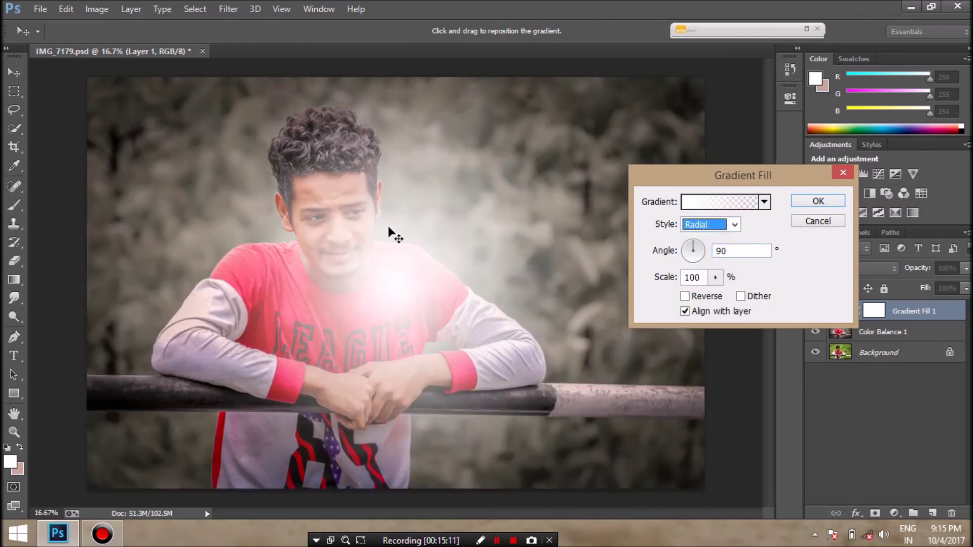
pyautogui.click(406, 260)
pyautogui.moveTo(631, 147)
pyautogui.mouseDown()
pyautogui.moveTo(629, 132)
pyautogui.moveTo(620, 134)
pyautogui.mouseUp()
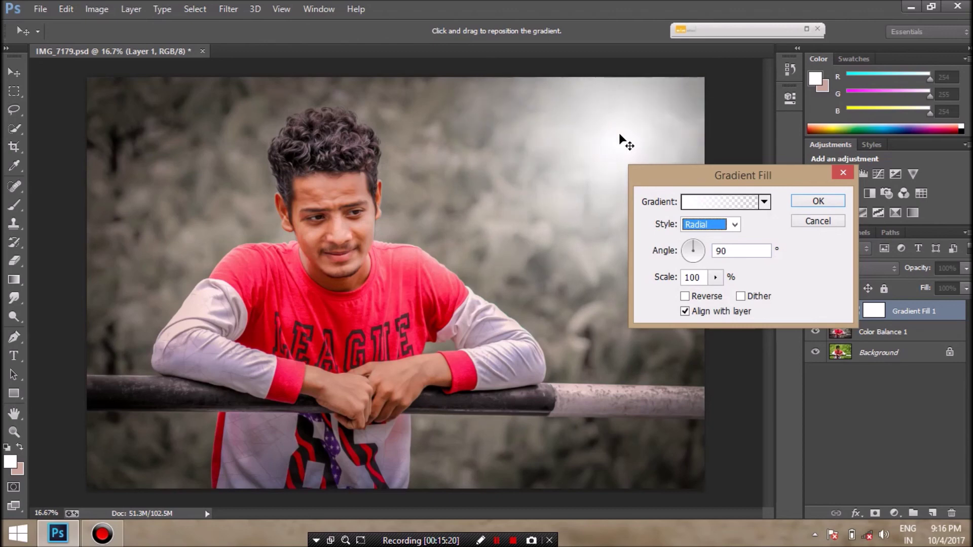
pyautogui.click(810, 202)
# Step: Rasterize the gradient and apply a 1183-pixel Box Blur, comparing the result
pyautogui.click(228, 9)
pyautogui.moveTo(311, 166)
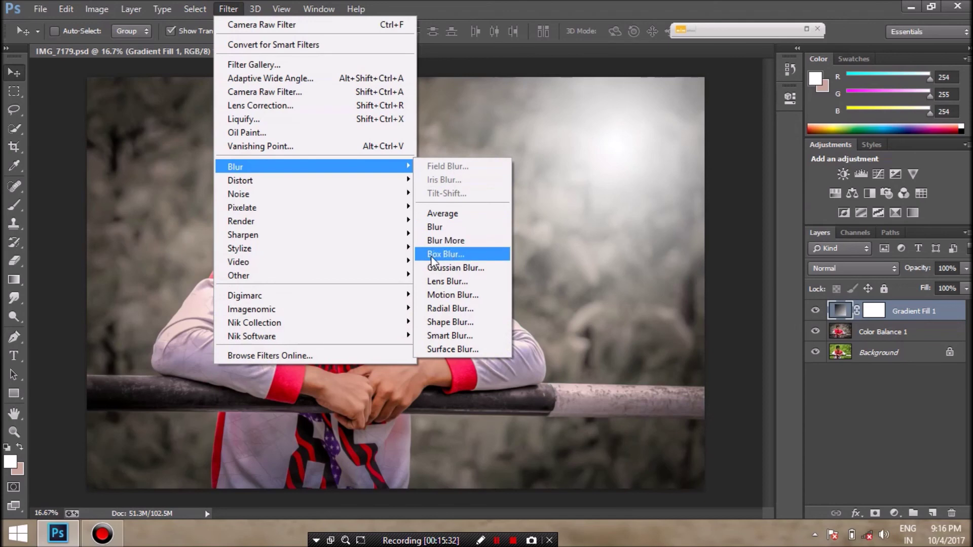
pyautogui.click(453, 255)
pyautogui.press('Return')
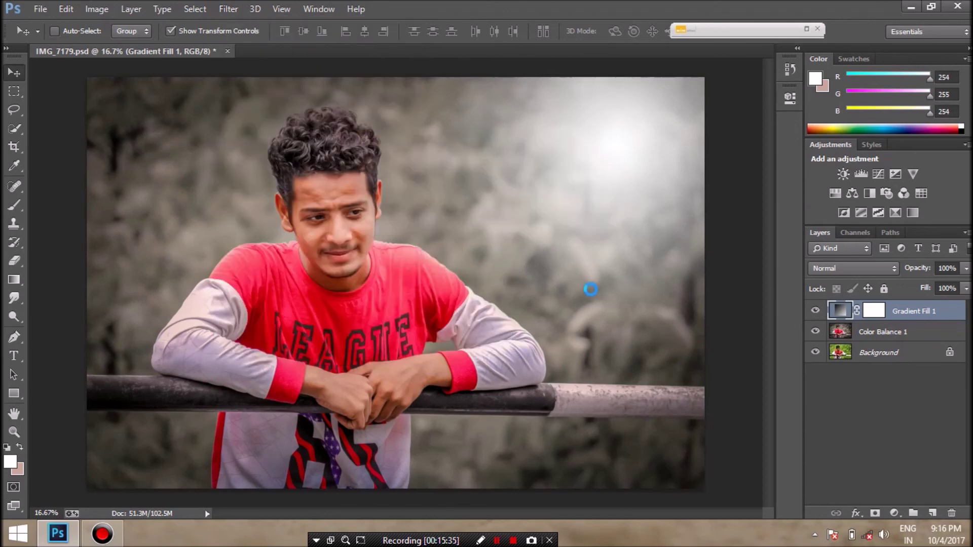
pyautogui.click(868, 321)
pyautogui.click(906, 321)
pyautogui.click(907, 321)
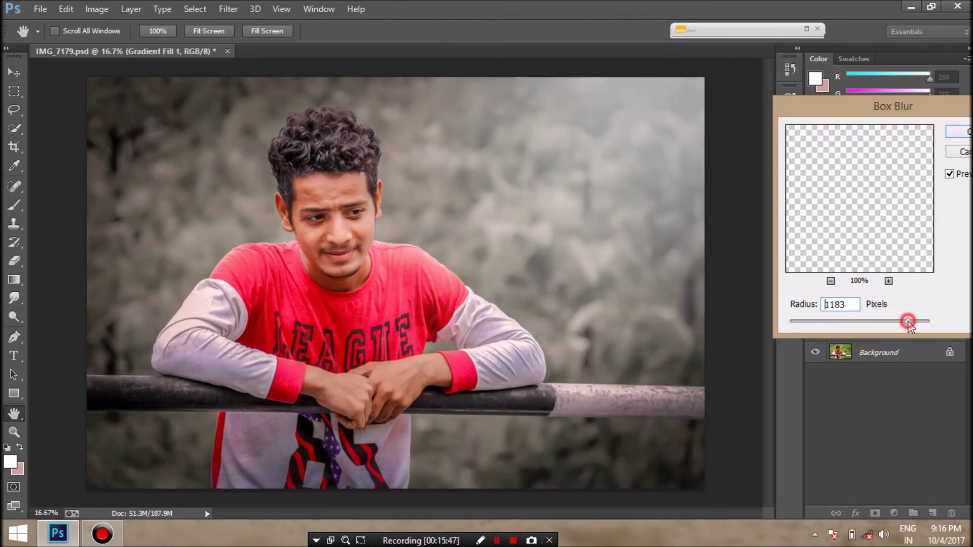
pyautogui.click(958, 133)
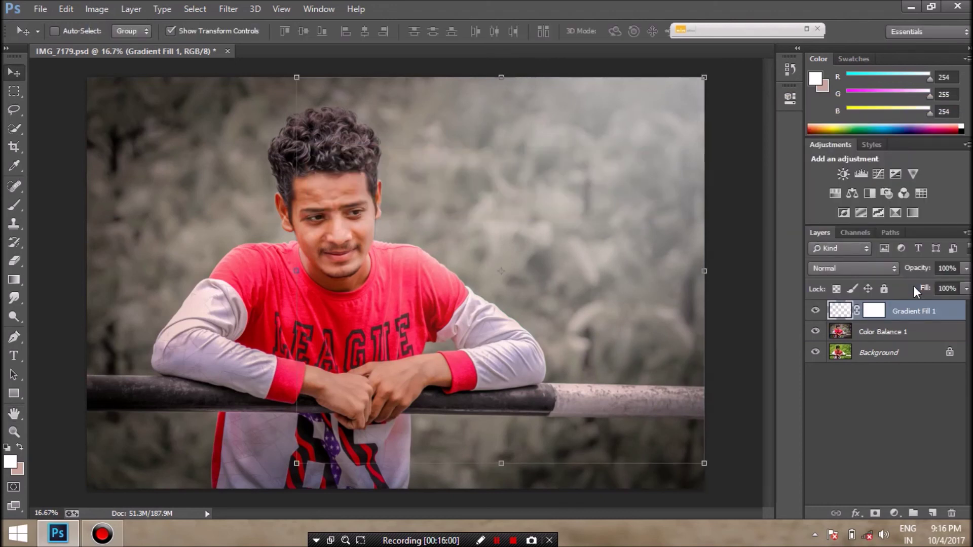
pyautogui.click(815, 311)
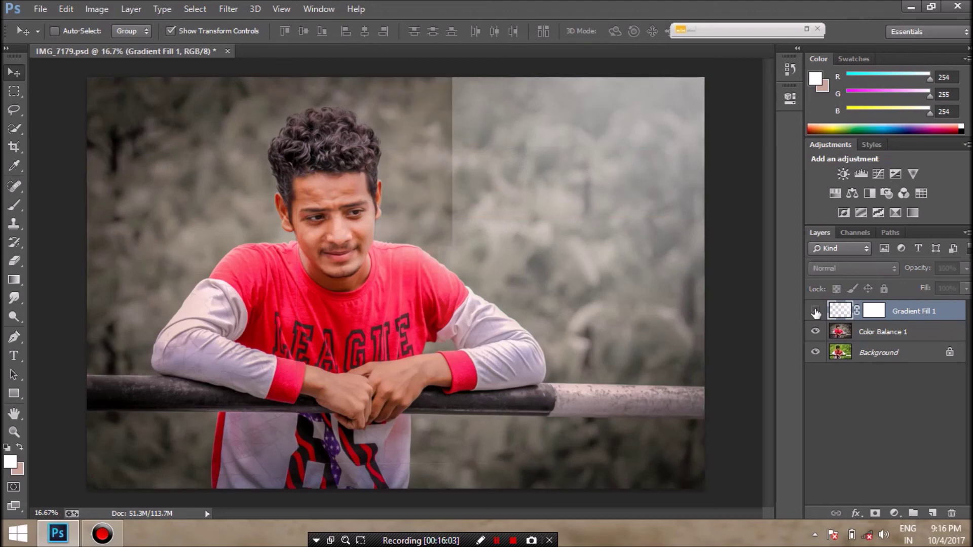
pyautogui.click(815, 311)
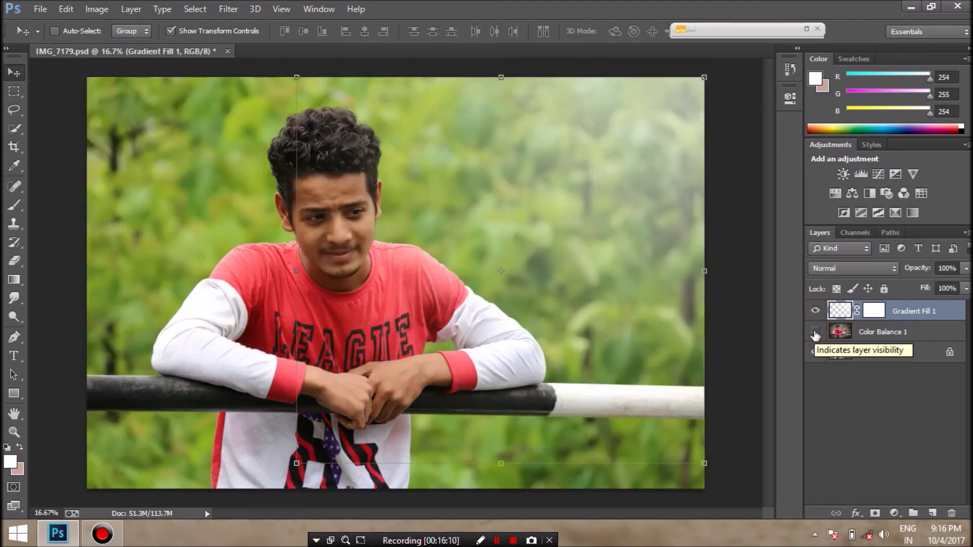
pyautogui.click(816, 332)
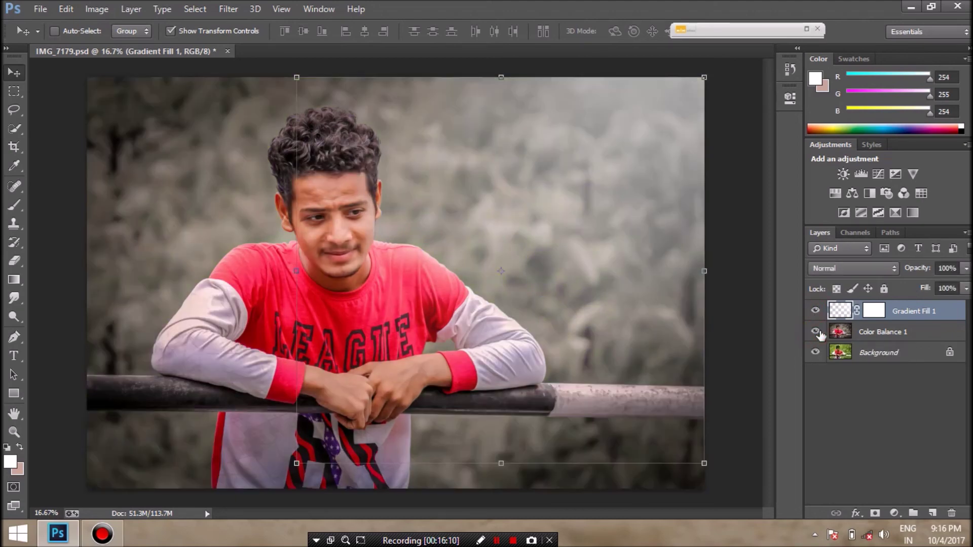
# Step: Merge Gradient Fill 1 with Color Balance 1, then flatten into a single Background layer
pyautogui.keyDown('shift'); pyautogui.click(901, 332); pyautogui.keyUp('shift')
pyautogui.rightClick(900, 332)
pyautogui.click(688, 410)
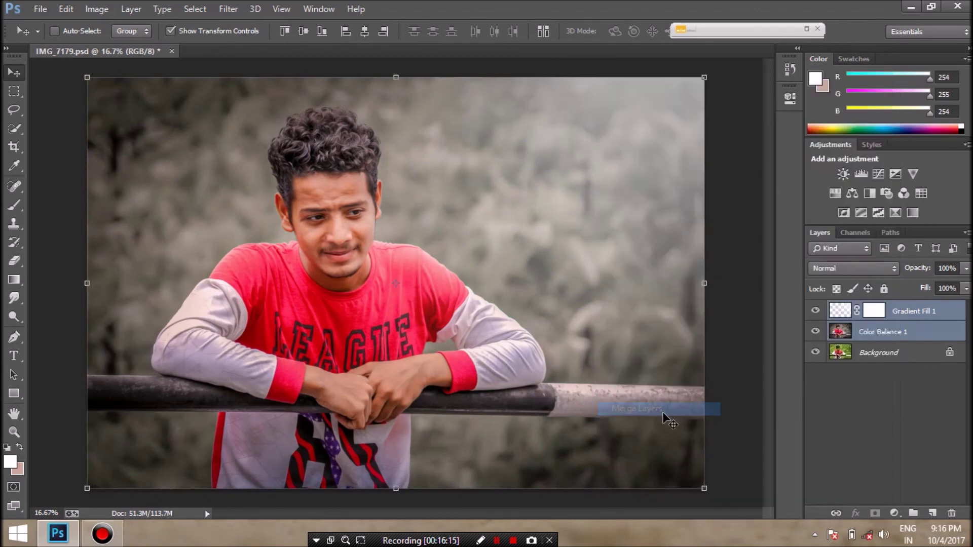
pyautogui.click(815, 311)
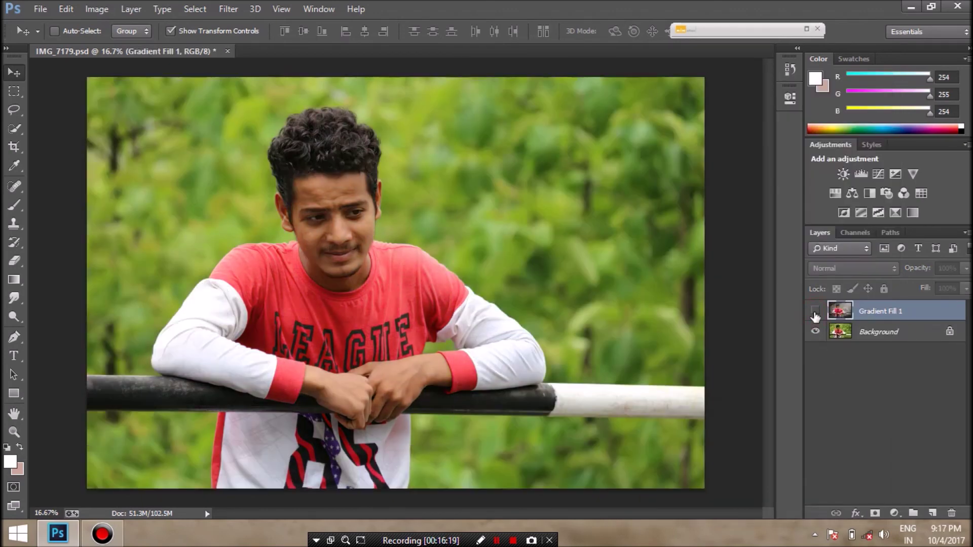
pyautogui.click(815, 311)
pyautogui.rightClick(902, 311)
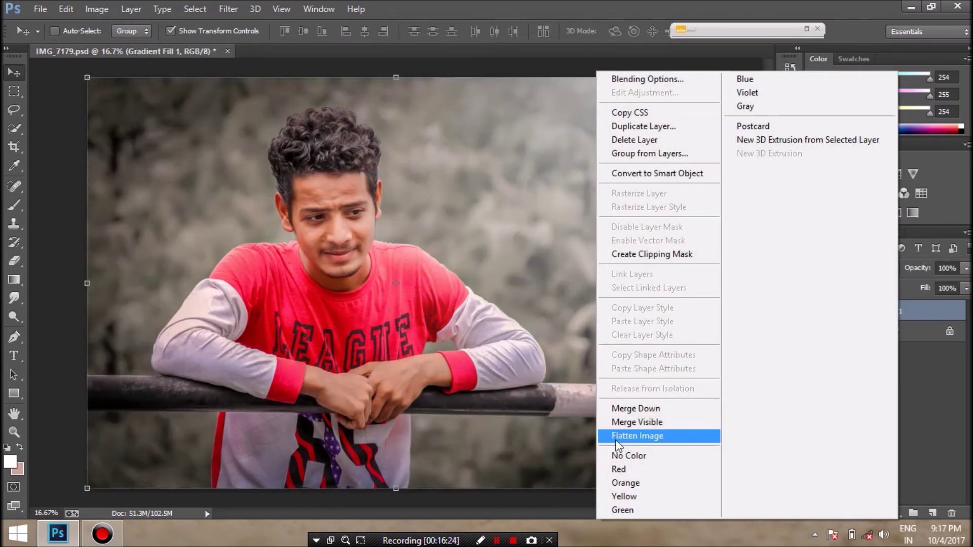
pyautogui.click(662, 437)
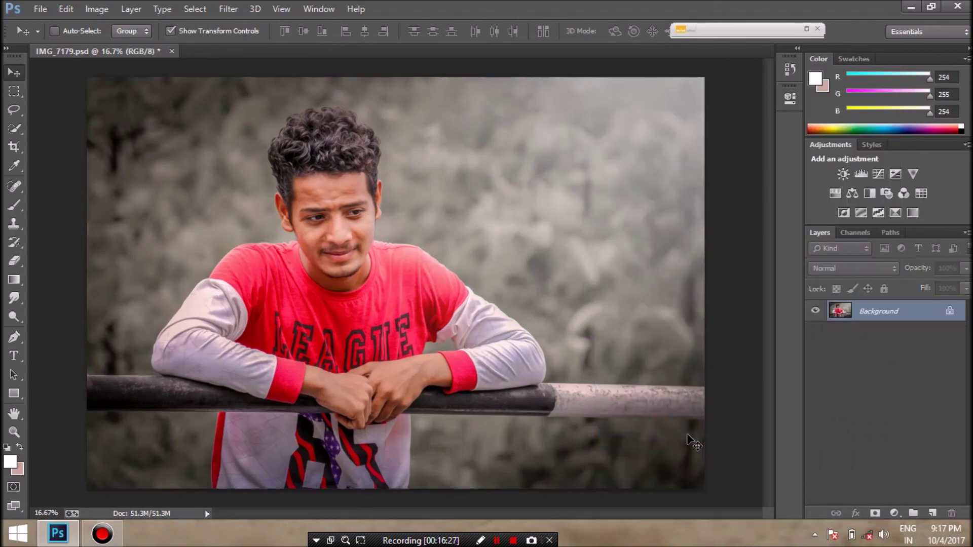